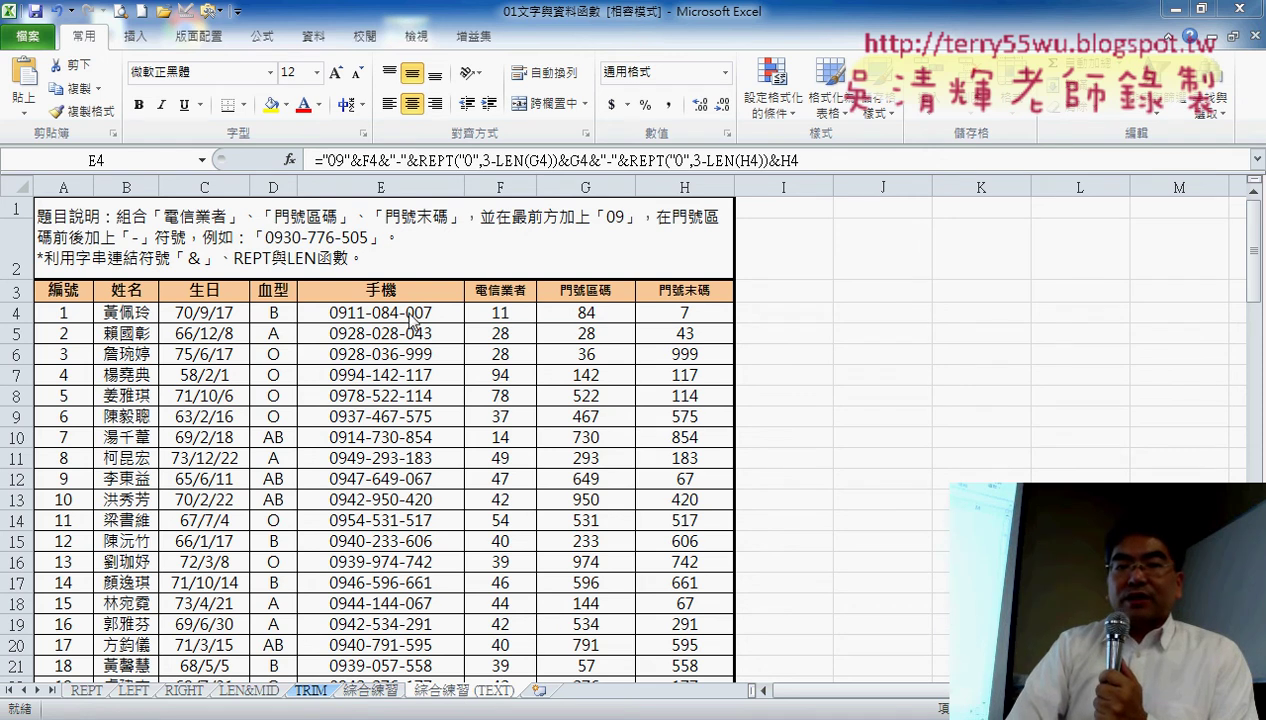
Apply the custom number format 000 to G4:H4 so they display 084 and 007
key(ctrl+shift+Down)
drag(578, 316, 693, 315)
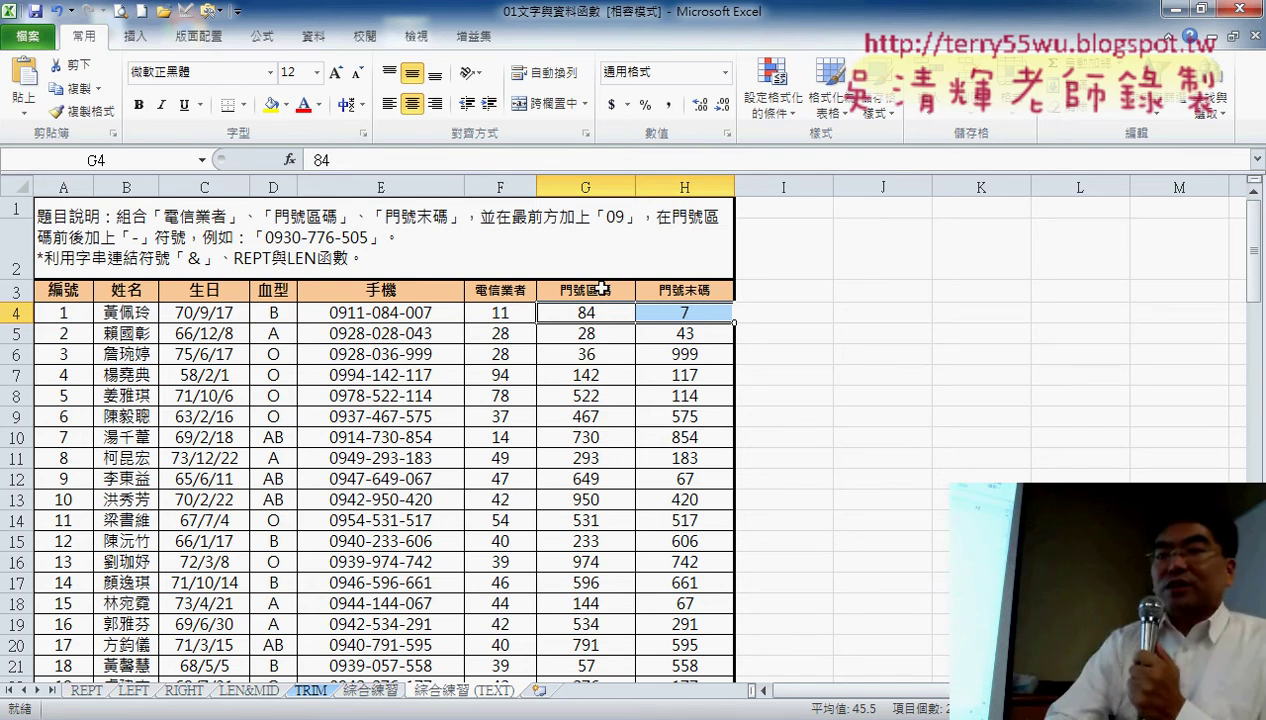
click(631, 313)
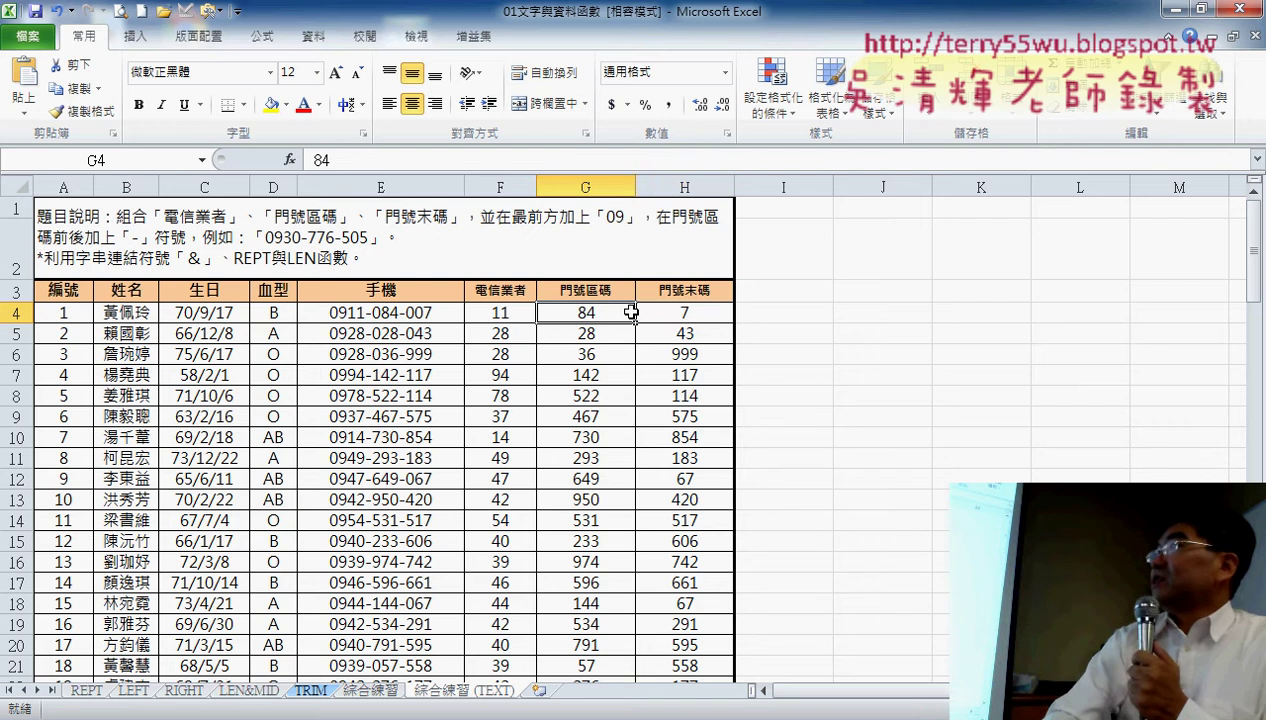
drag(631, 313, 689, 313)
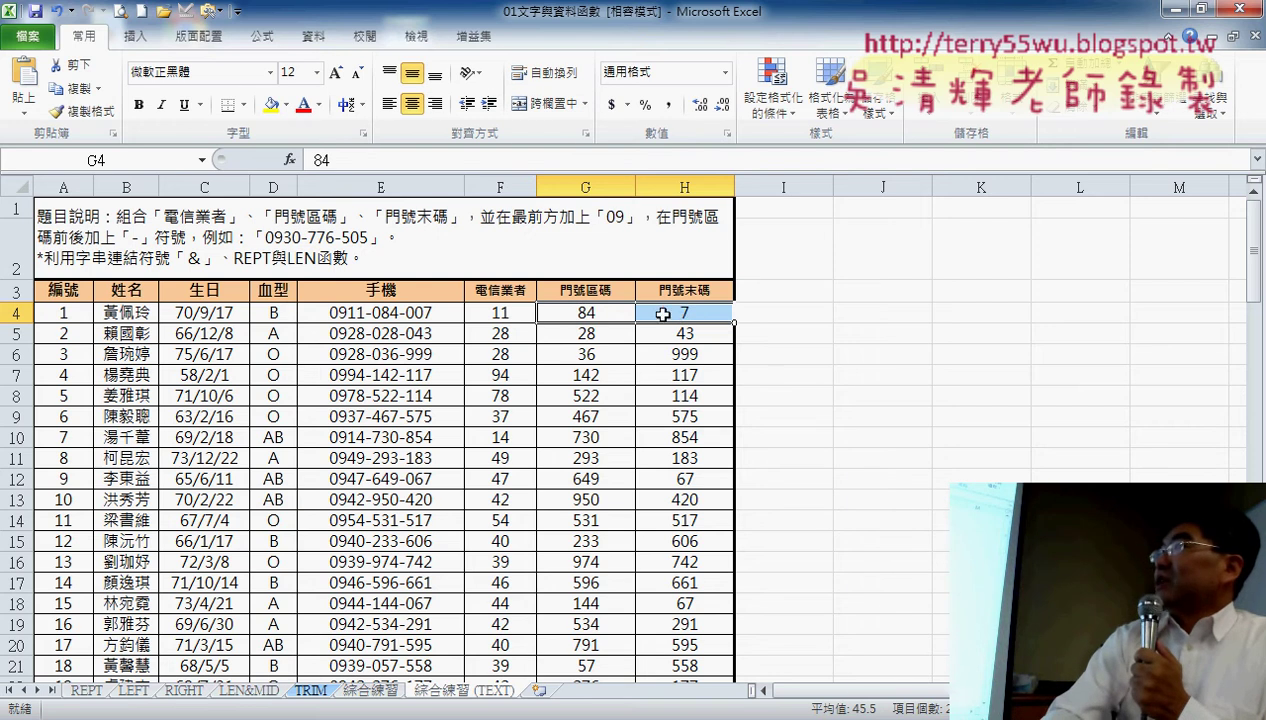
right_click(663, 314)
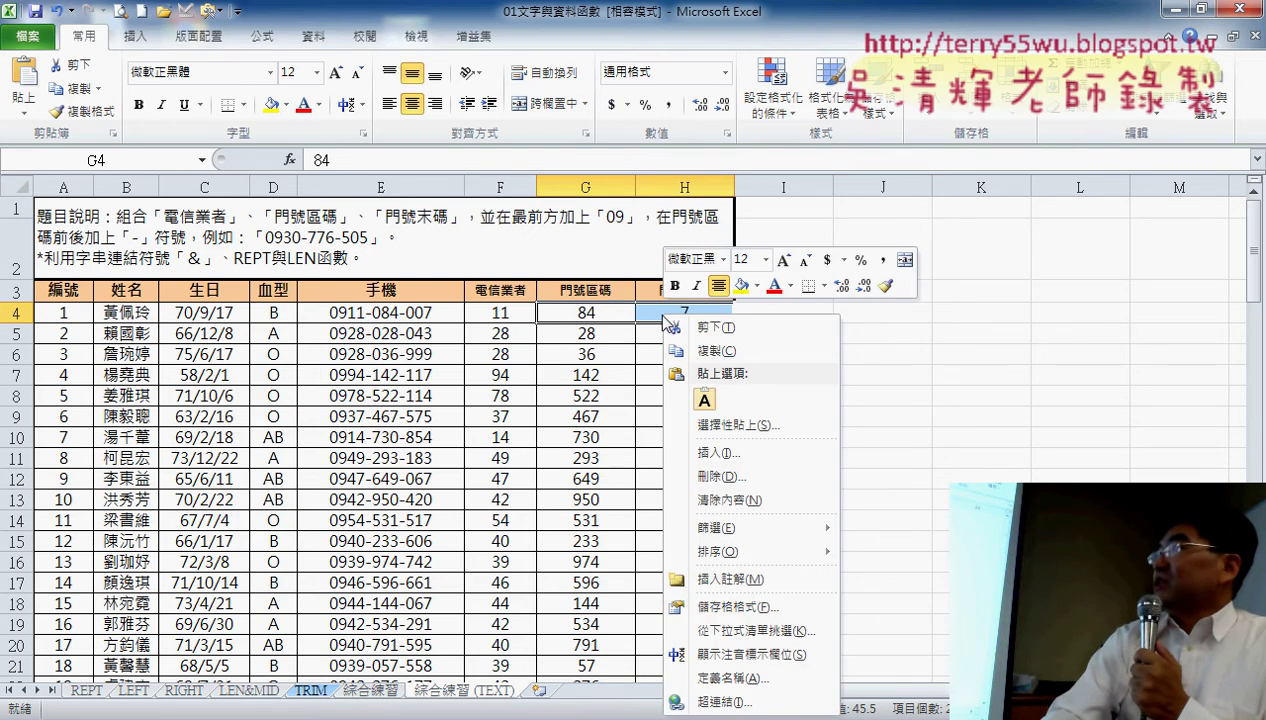
click(735, 606)
drag(780, 303, 850, 121)
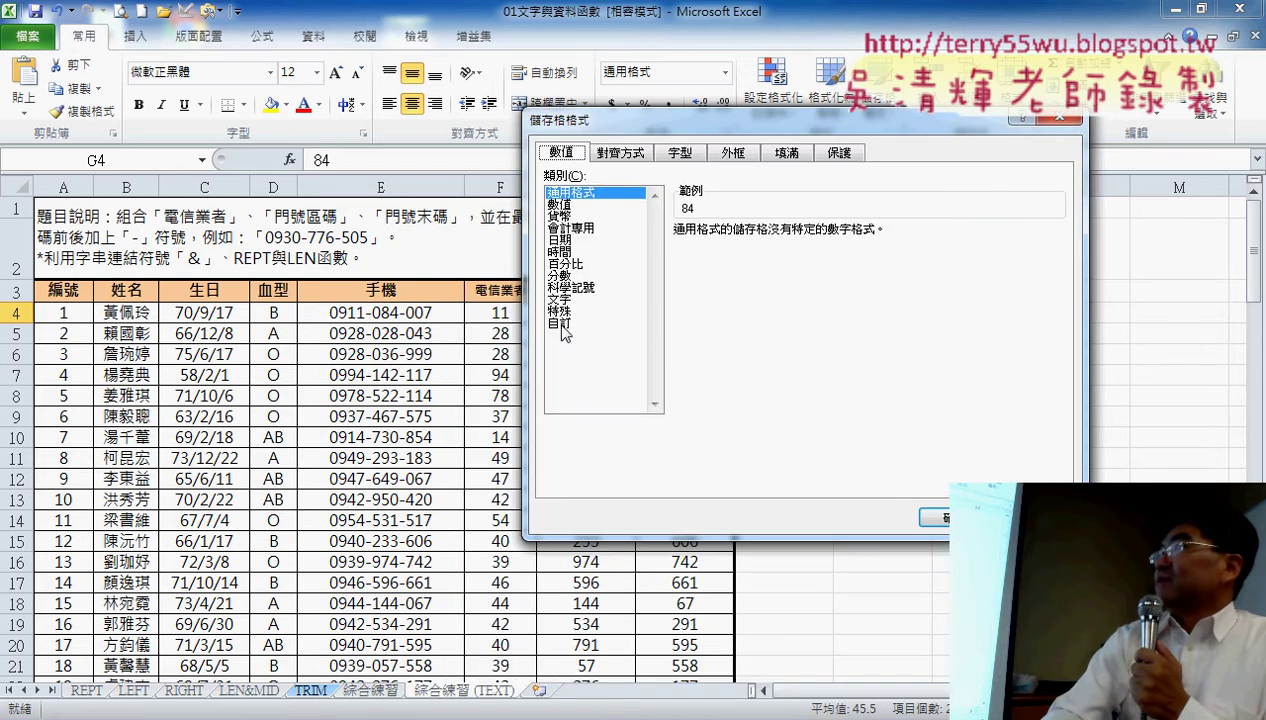
click(560, 324)
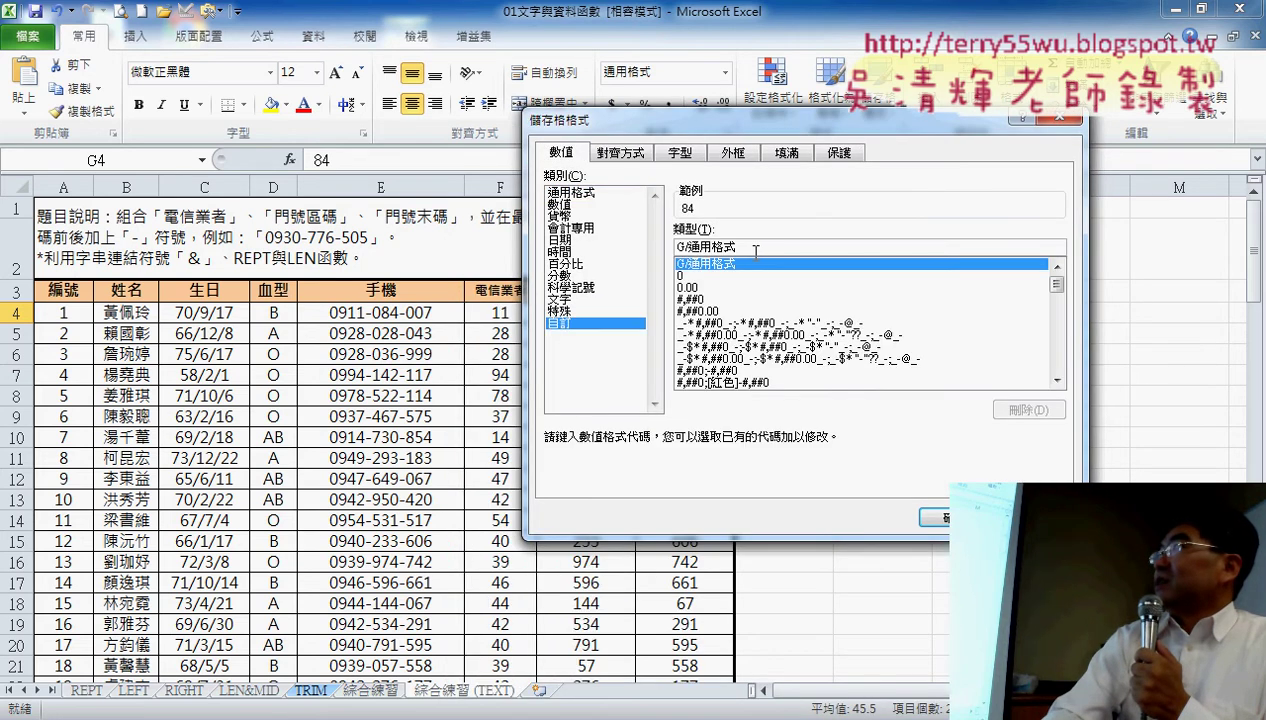
drag(755, 248, 662, 250)
text(0)
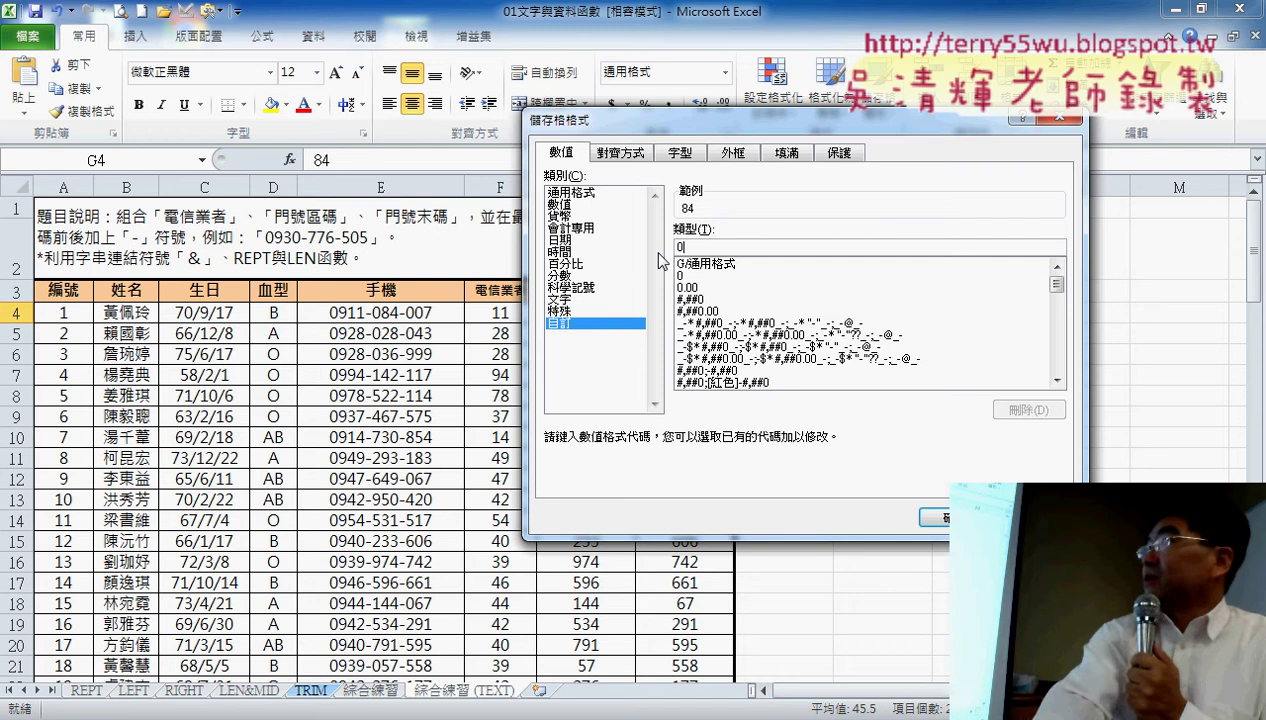
text(00)
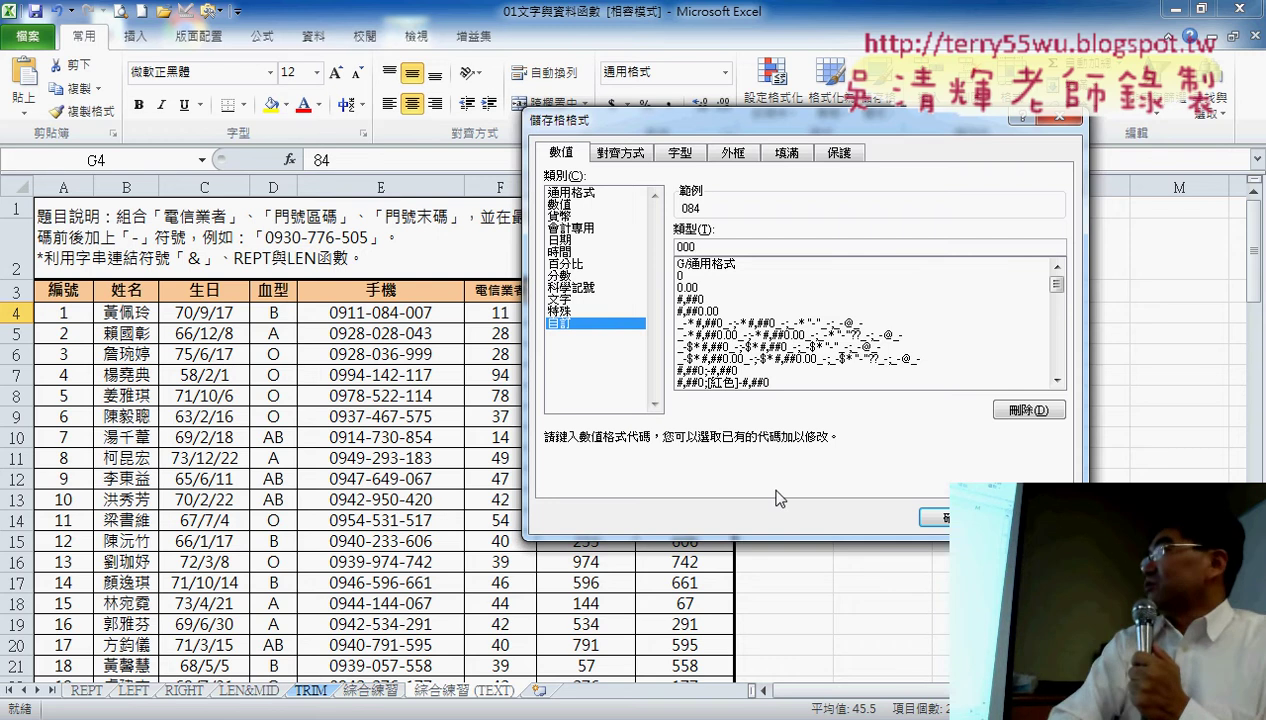
click(946, 524)
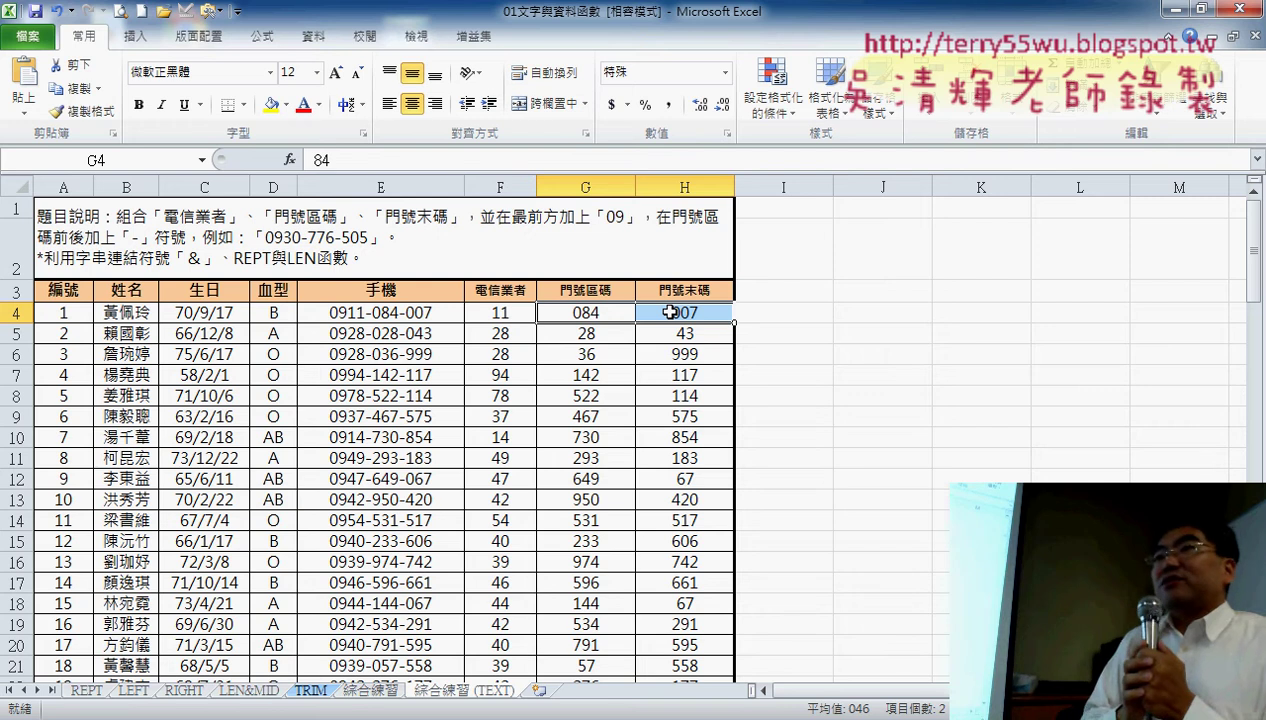
click(781, 315)
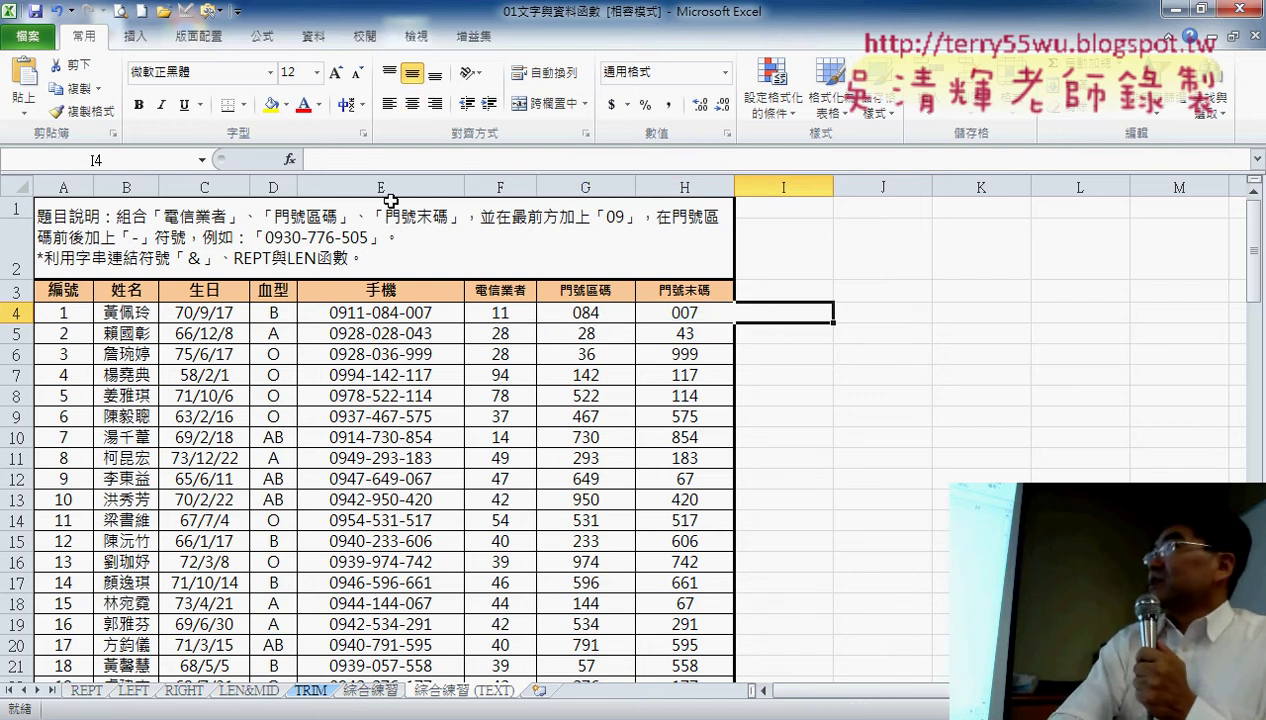
click(289, 160)
drag(542, 314, 540, 64)
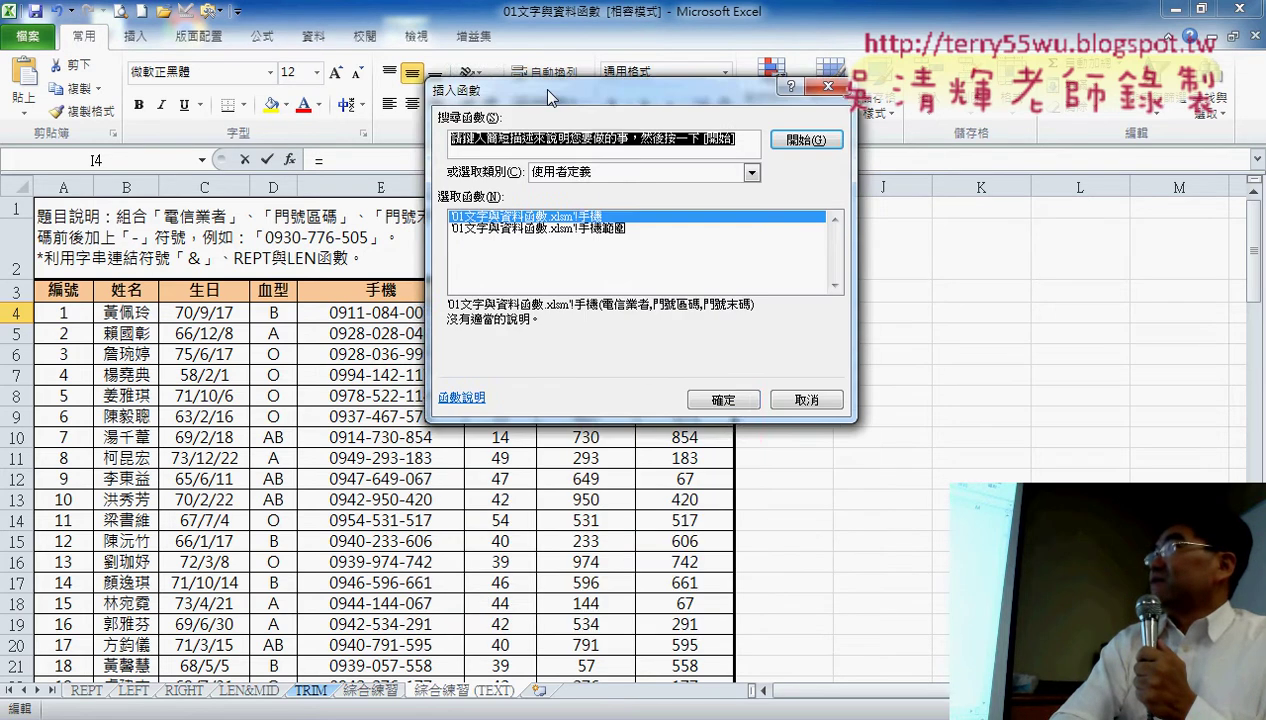
click(596, 148)
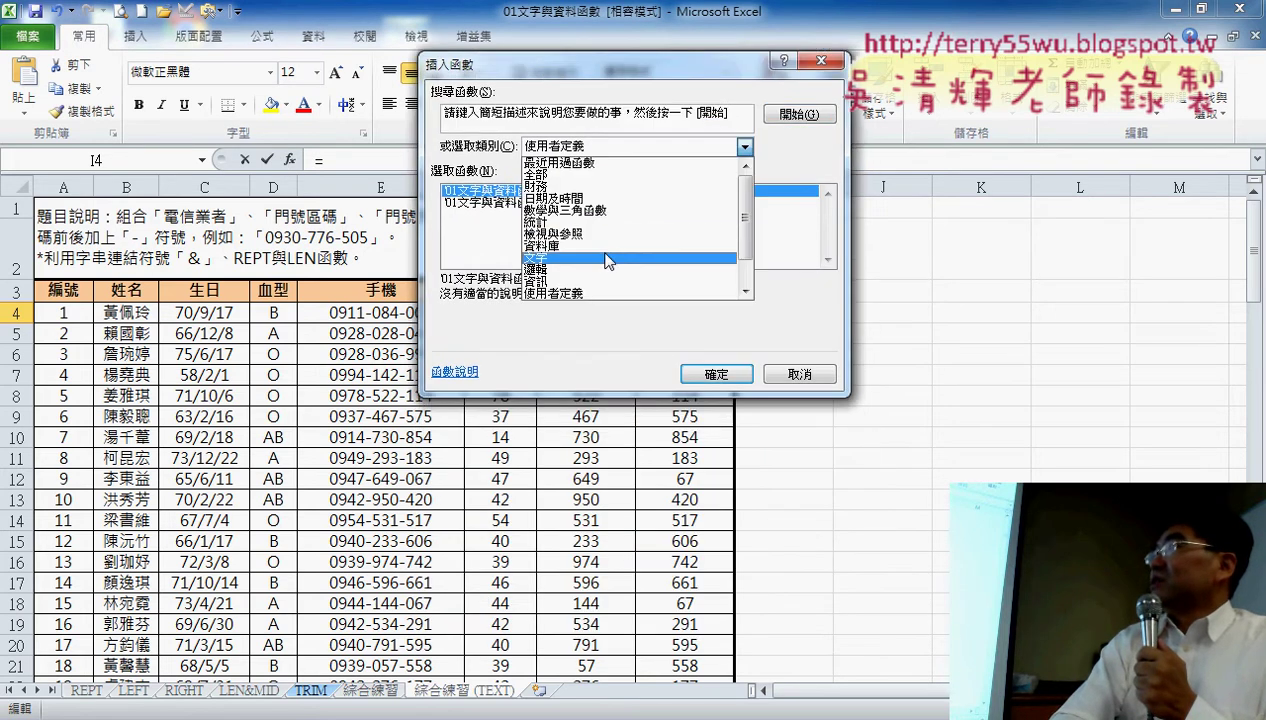
click(605, 252)
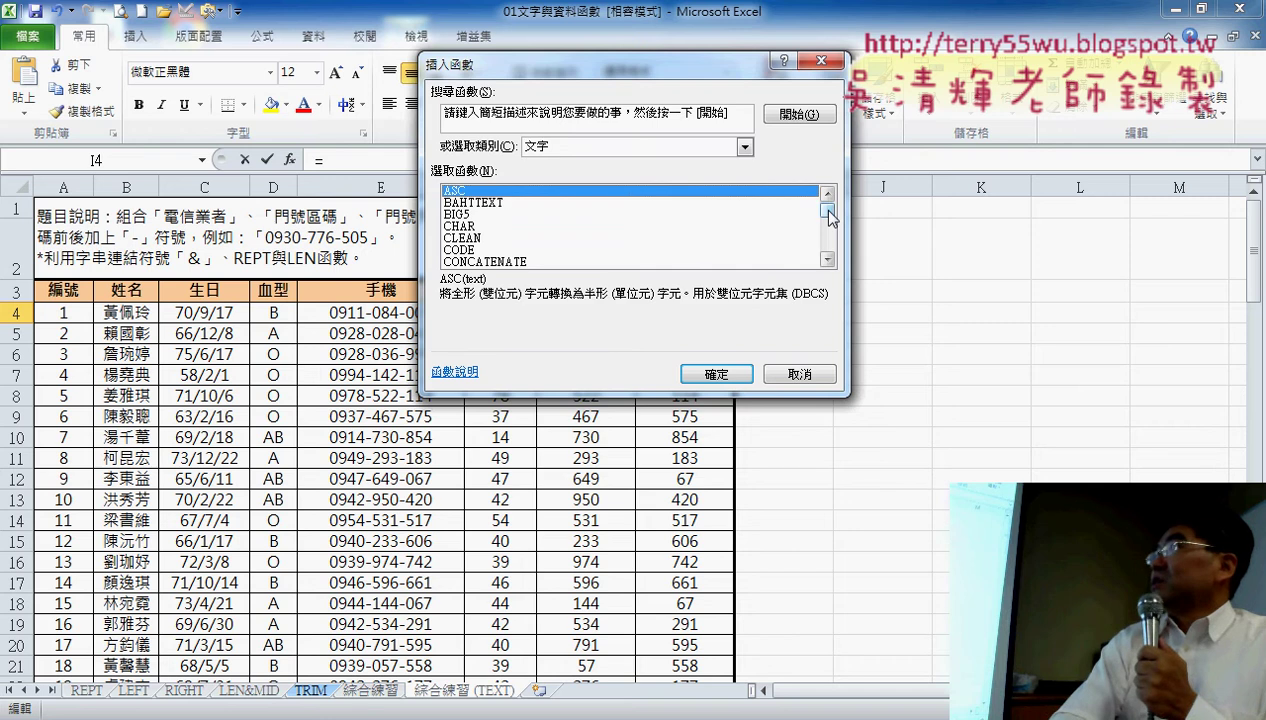
drag(827, 212, 830, 248)
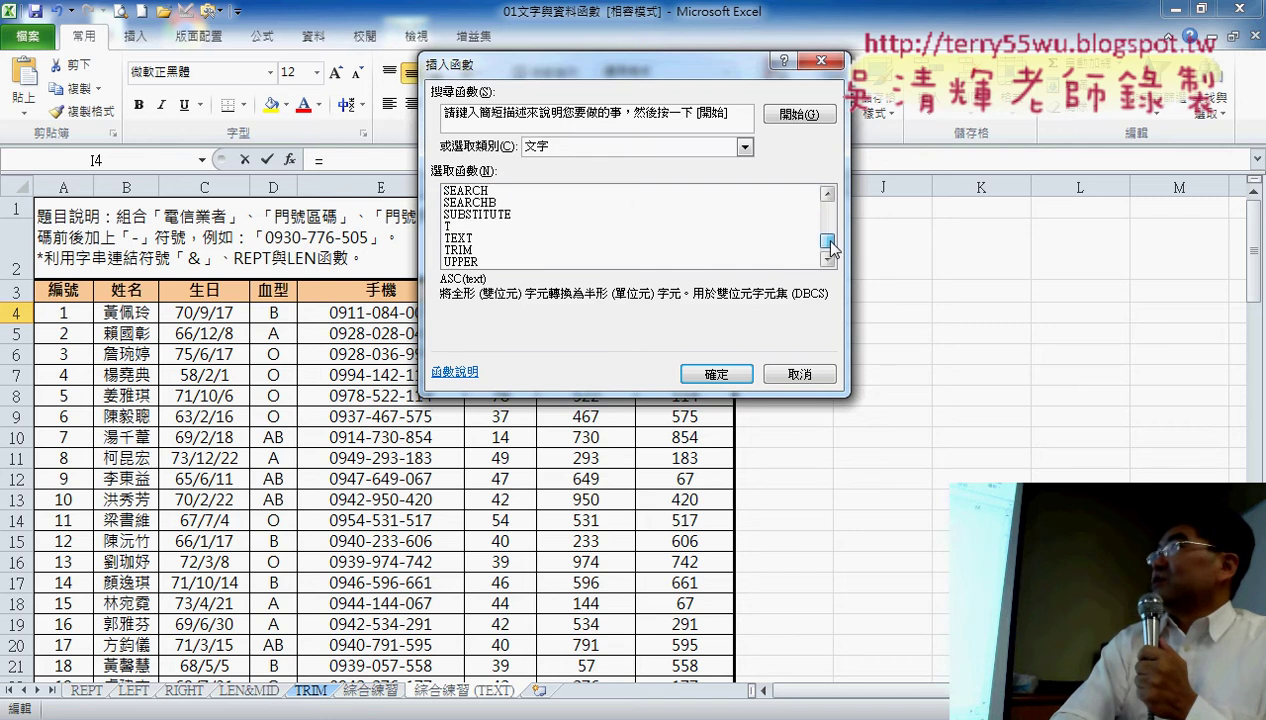
click(472, 239)
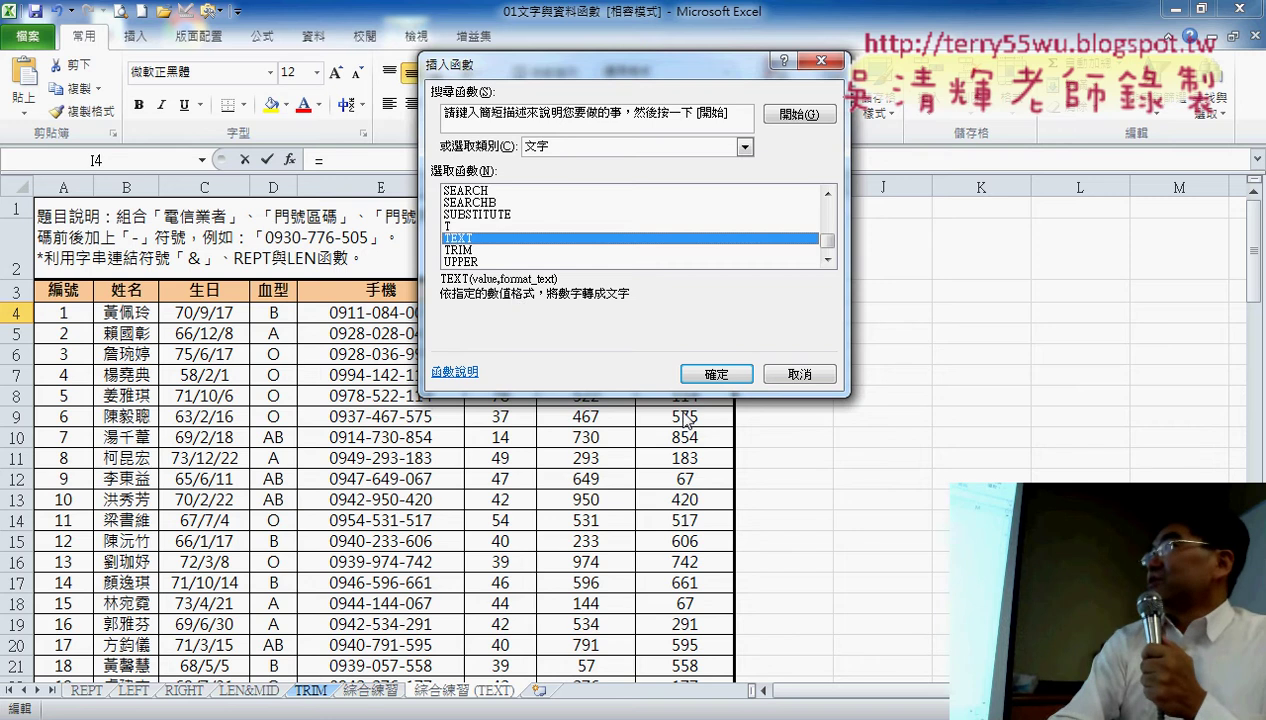
click(734, 376)
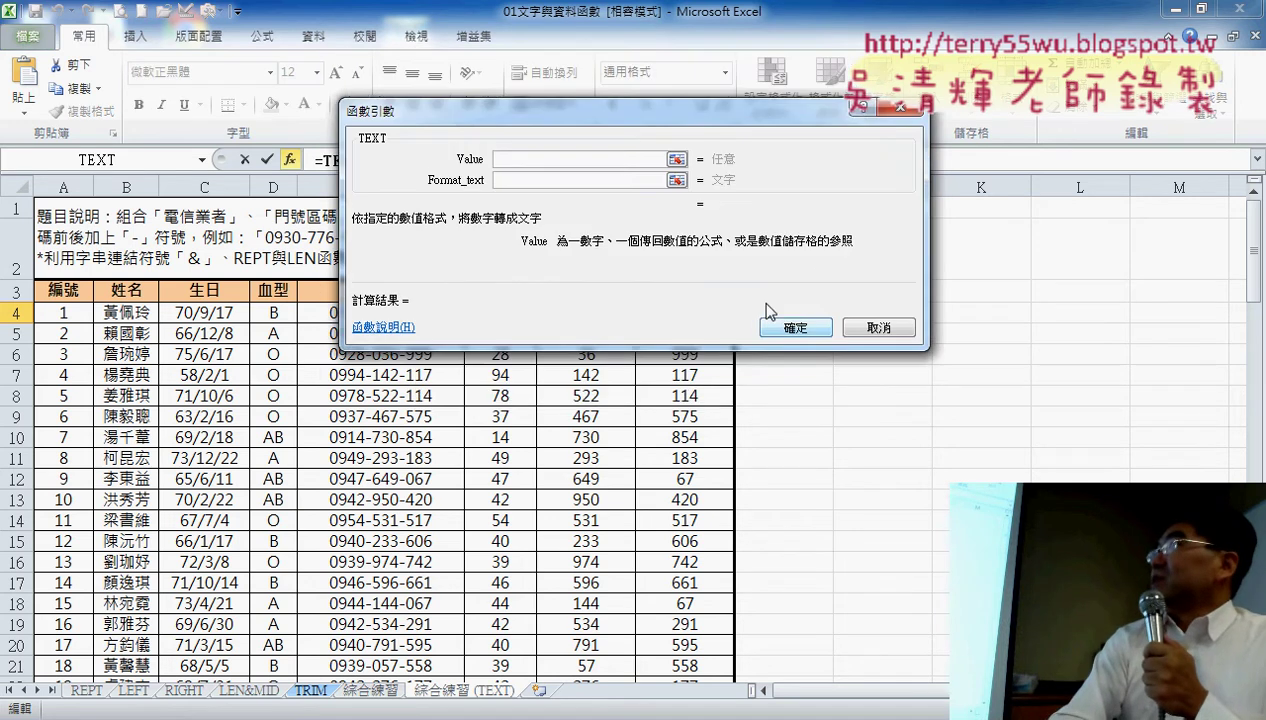
drag(698, 112, 1059, 337)
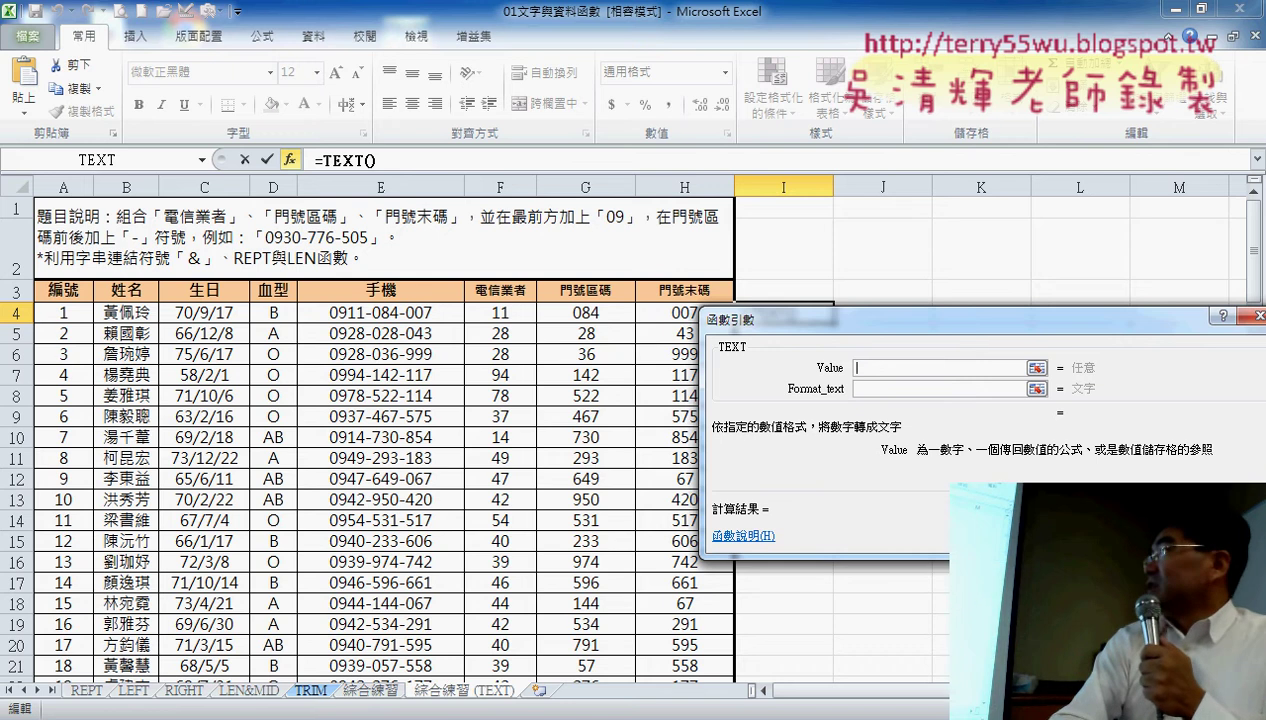
key(Escape)
click(745, 337)
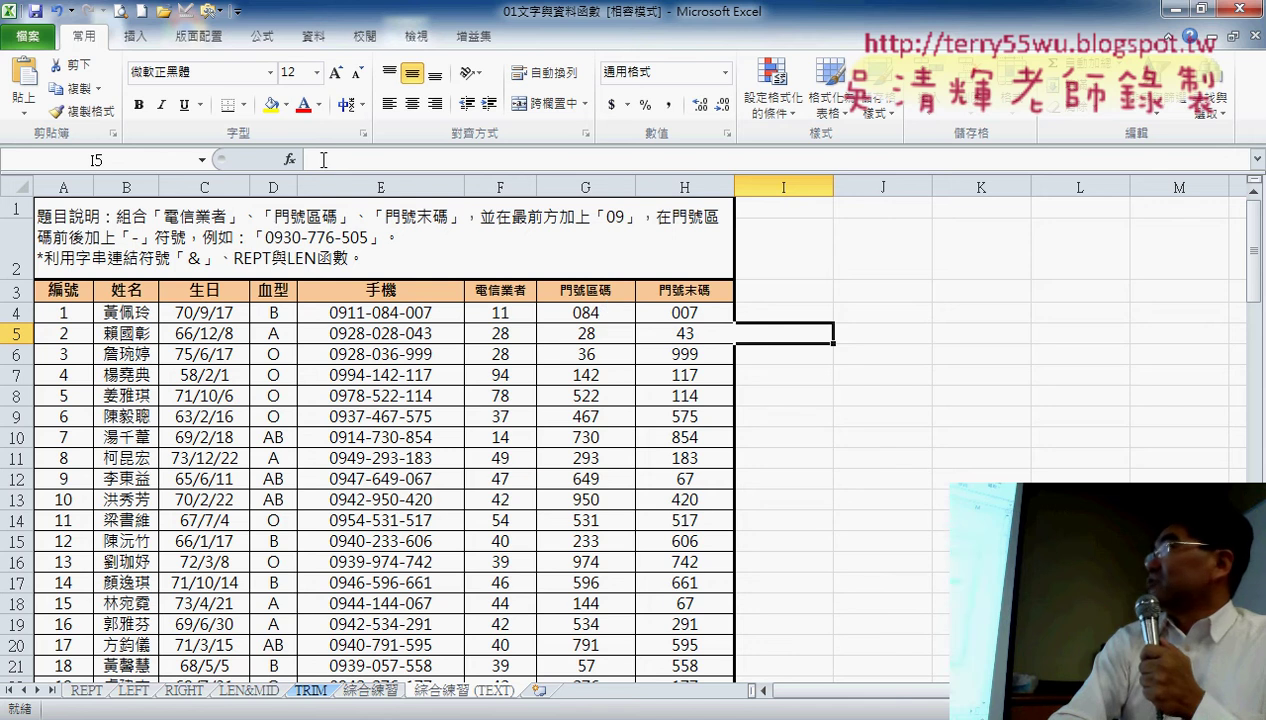
Insert a TEXT function in I5 with G5 as the value and 000 as format
click(289, 160)
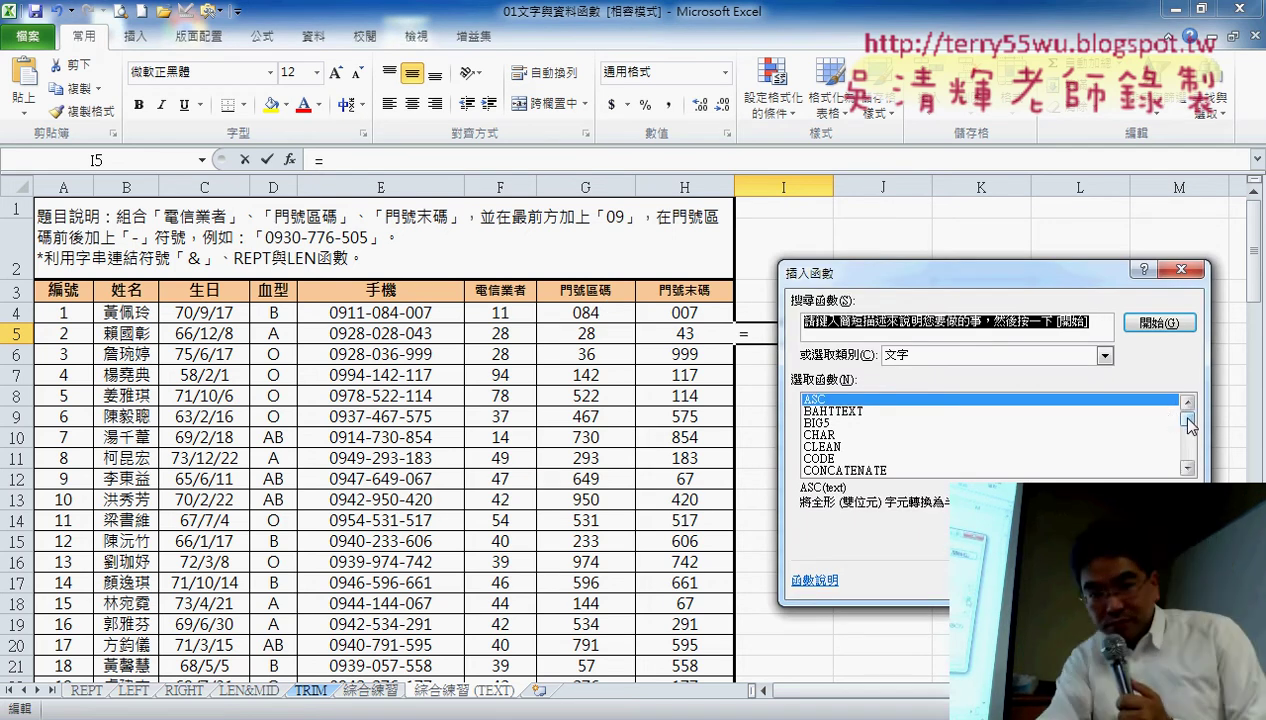
drag(1189, 426, 1189, 452)
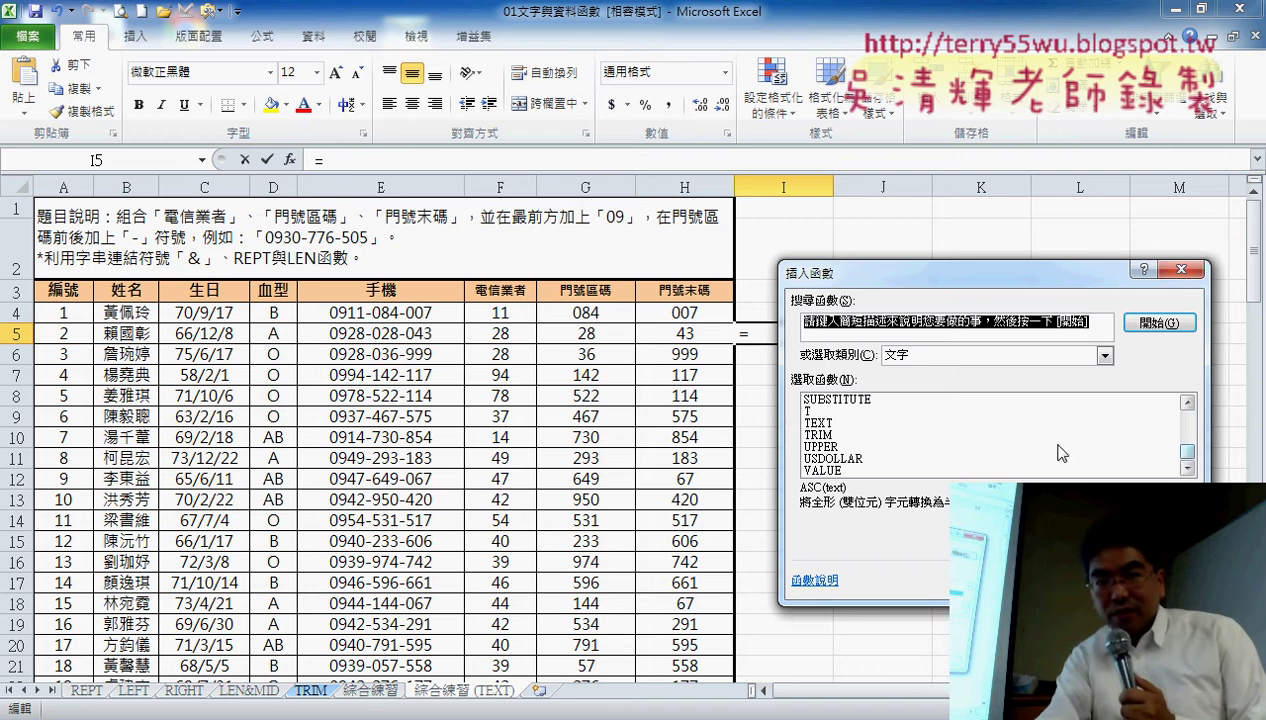
double_click(818, 423)
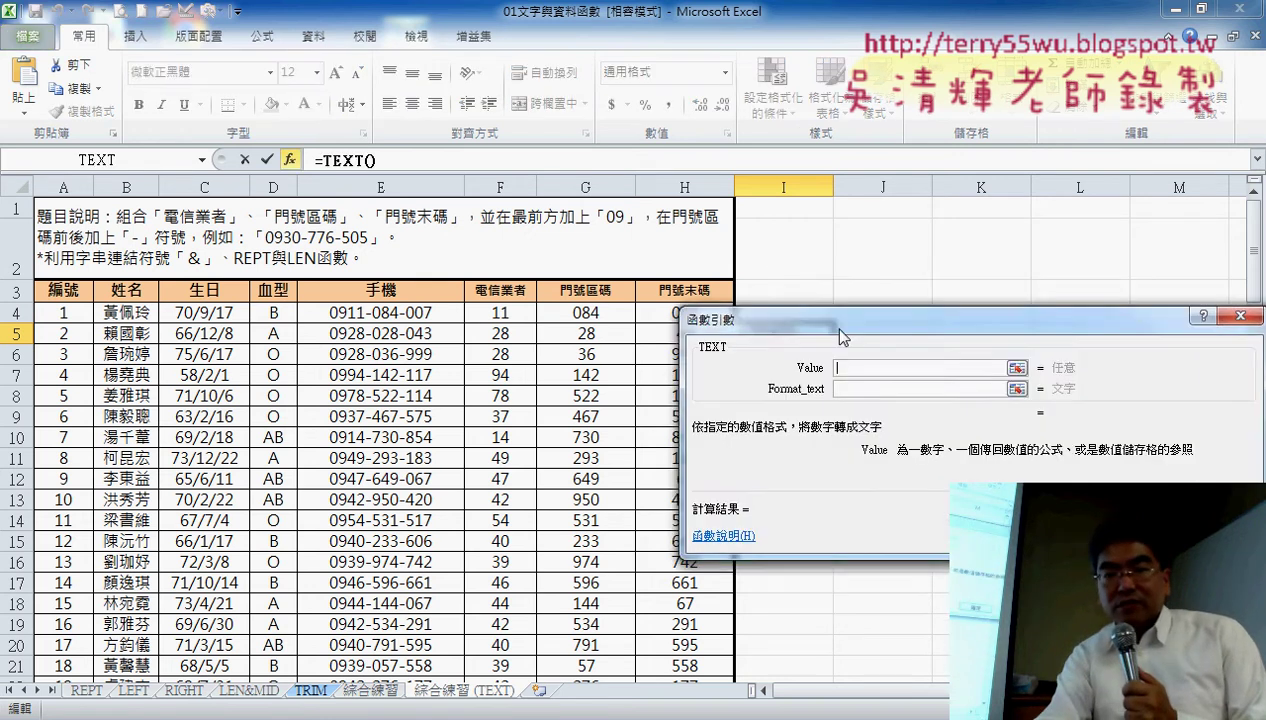
drag(840, 337, 915, 255)
click(587, 333)
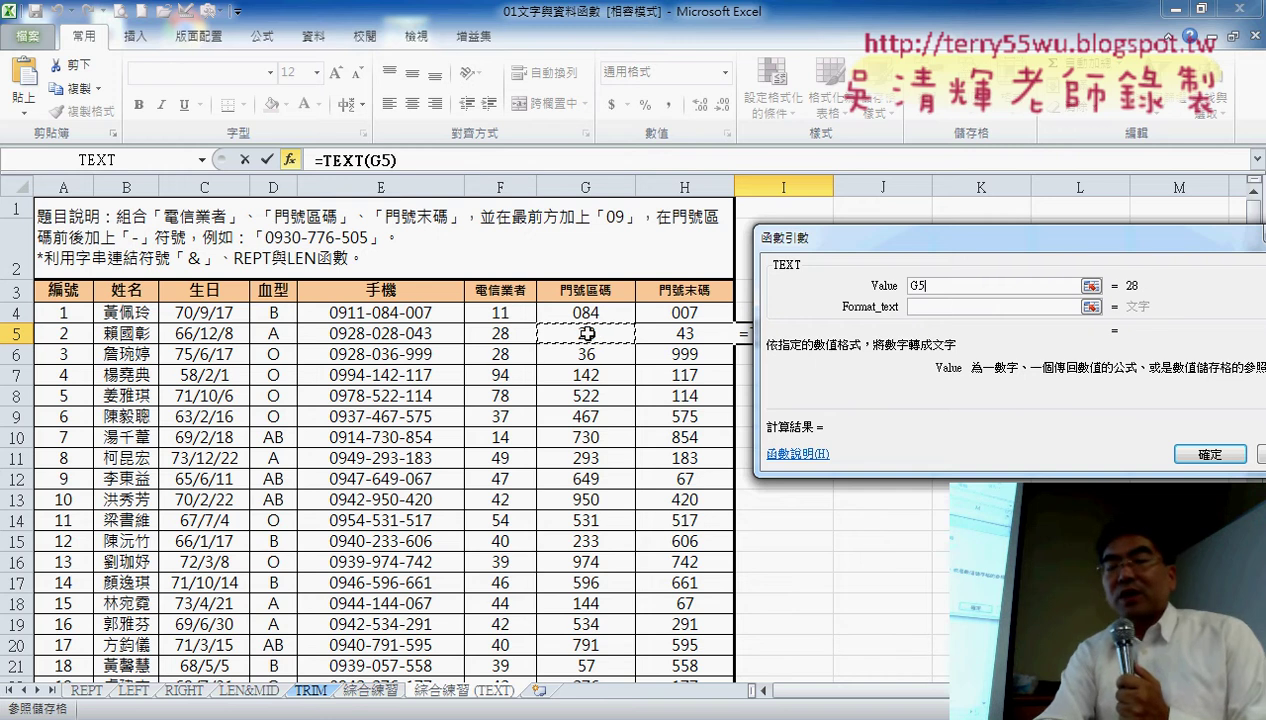
click(945, 307)
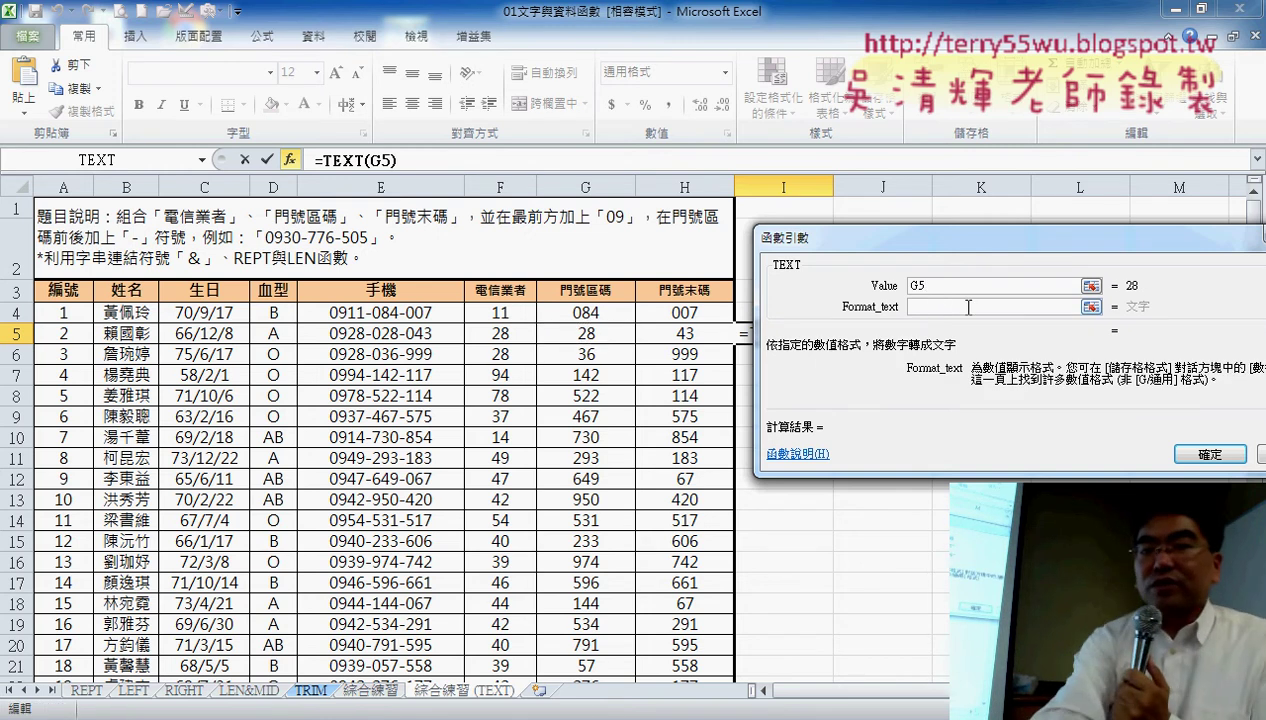
text(000)
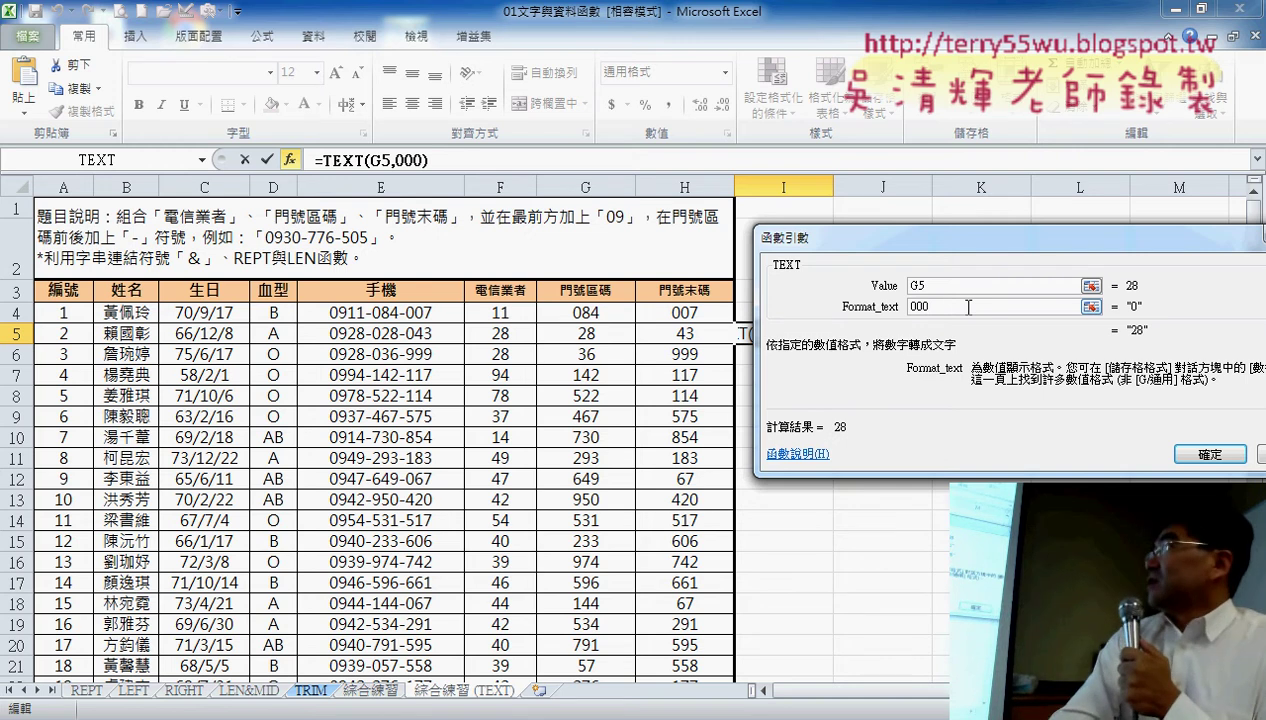
Quote the format as "000", confirm I5 showing 028, and fill it right to J5 (043)
click(961, 287)
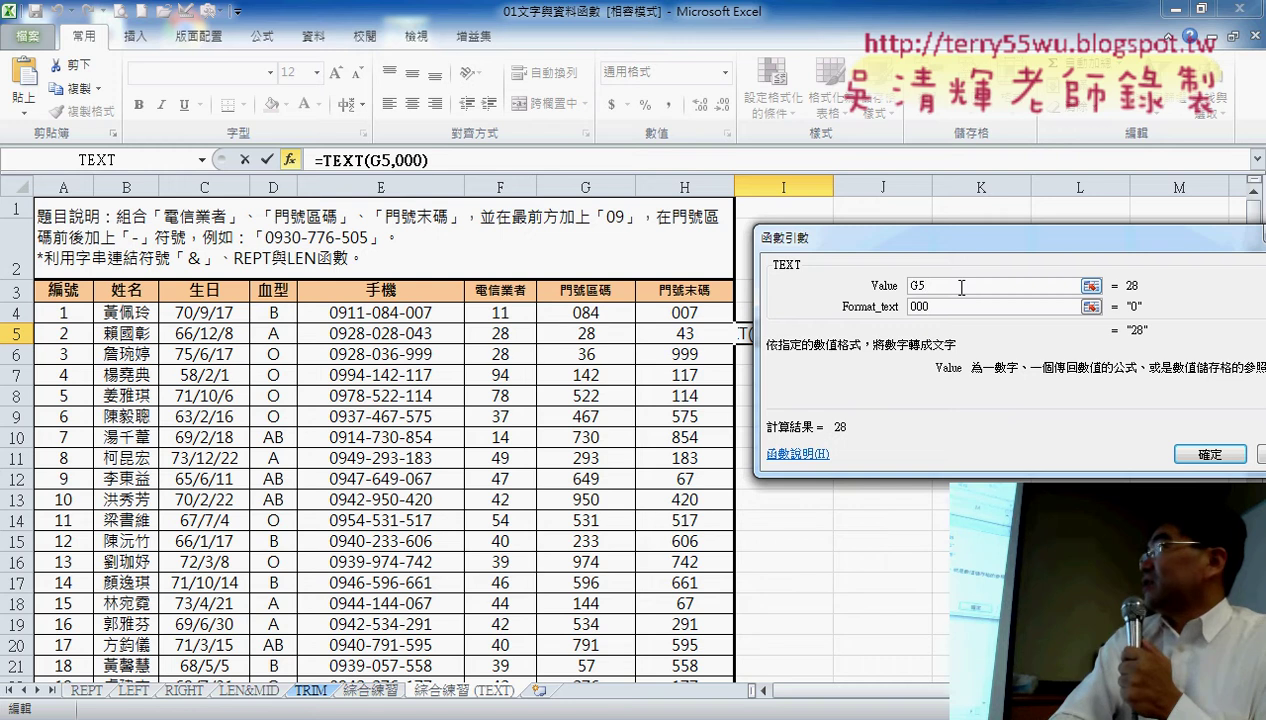
double_click(912, 306)
click(912, 306)
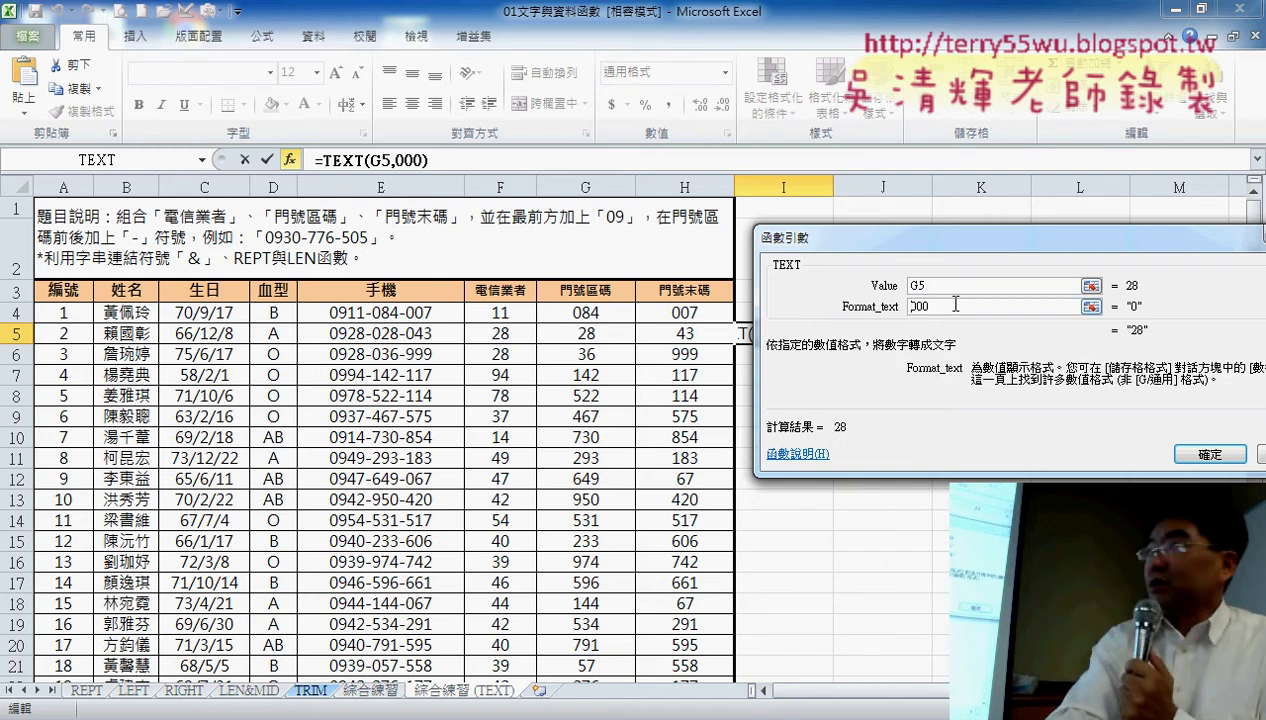
text("000)
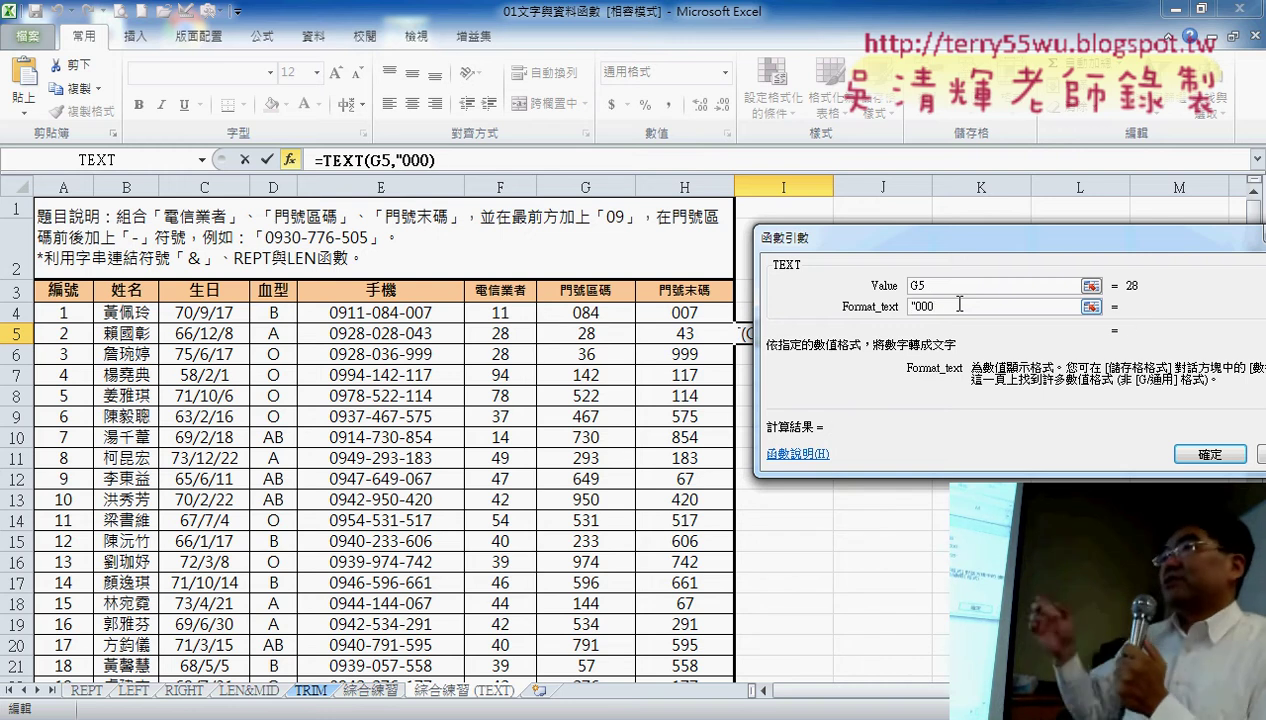
text(")
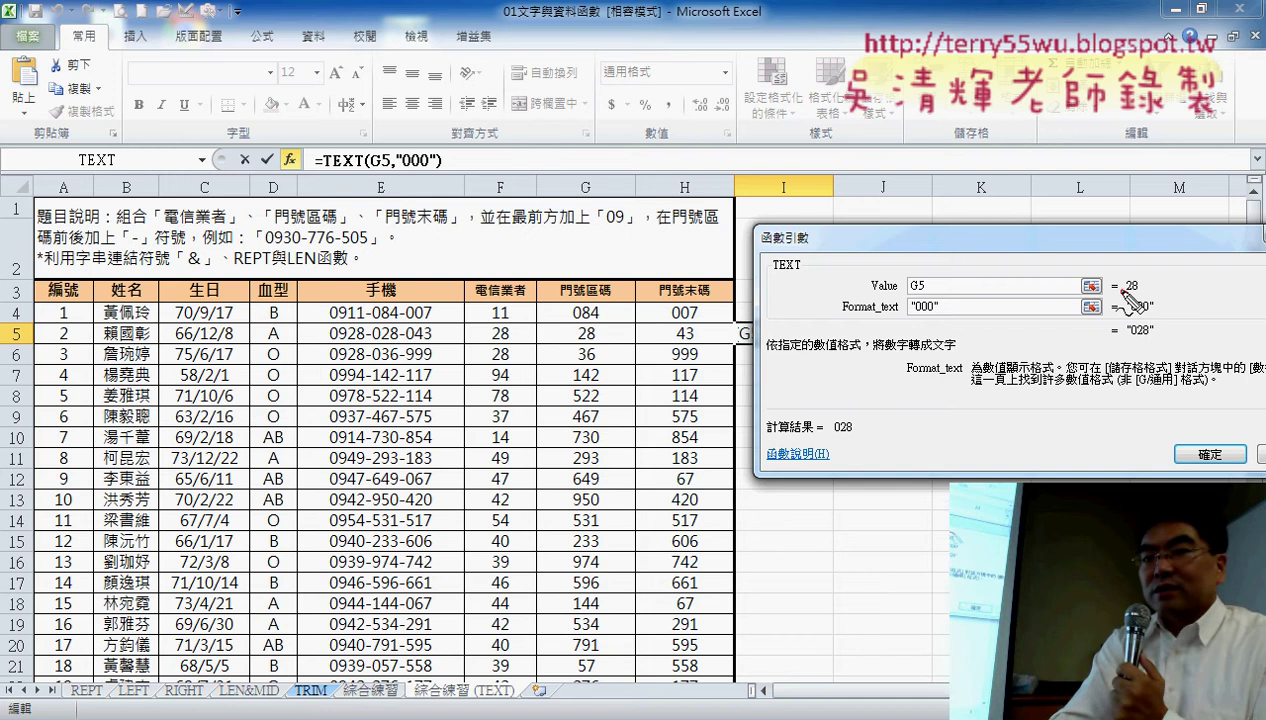
drag(1125, 290, 1124, 292)
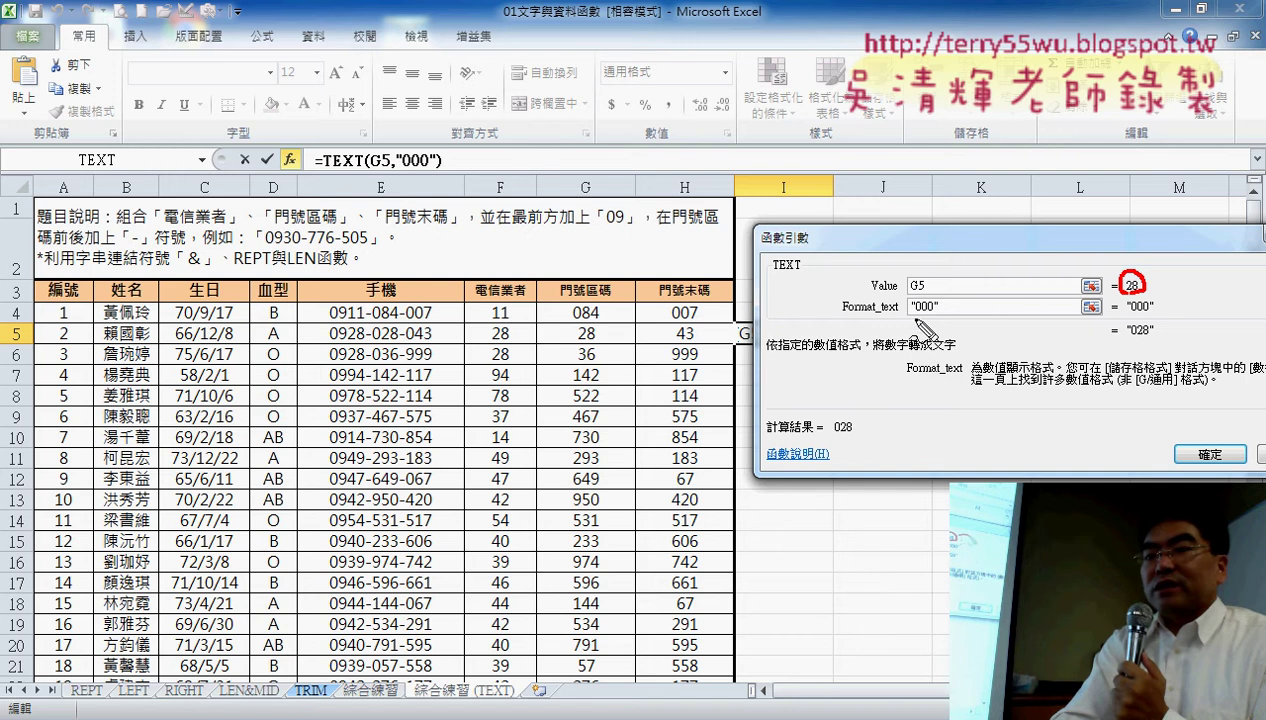
drag(912, 320, 941, 320)
drag(1143, 271, 1167, 342)
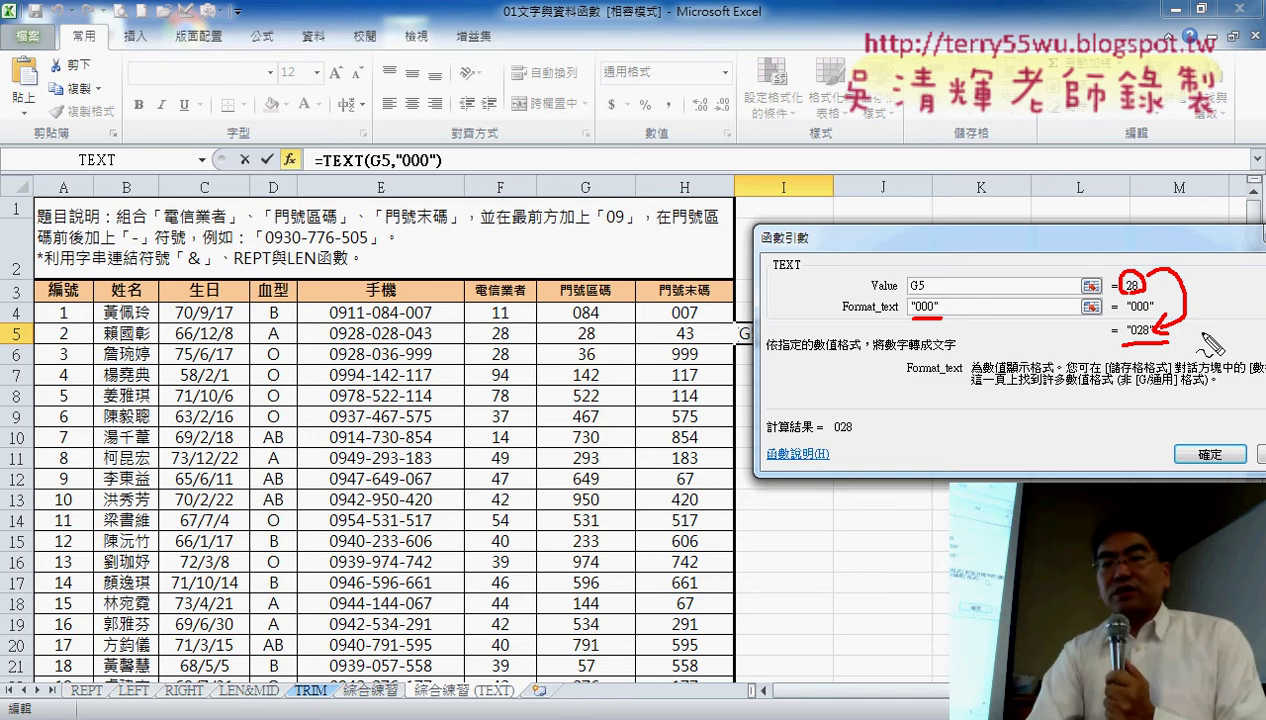
key(Escape)
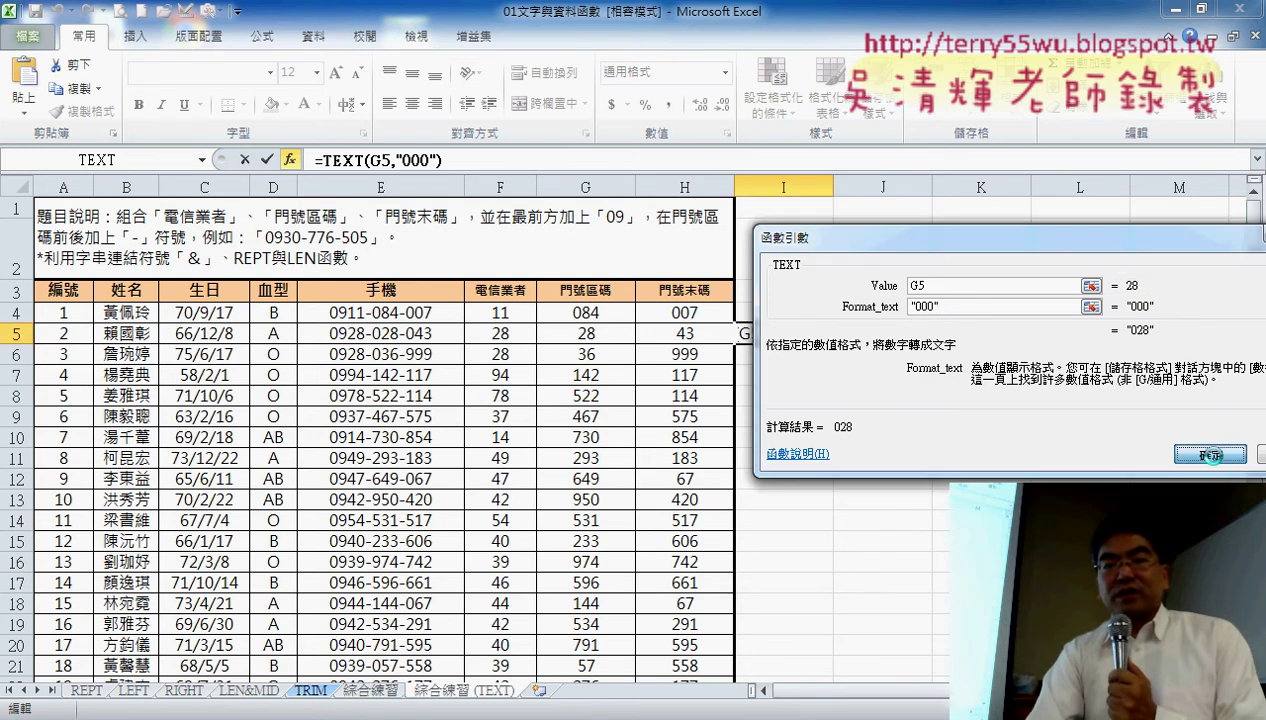
click(1212, 452)
drag(833, 343, 912, 347)
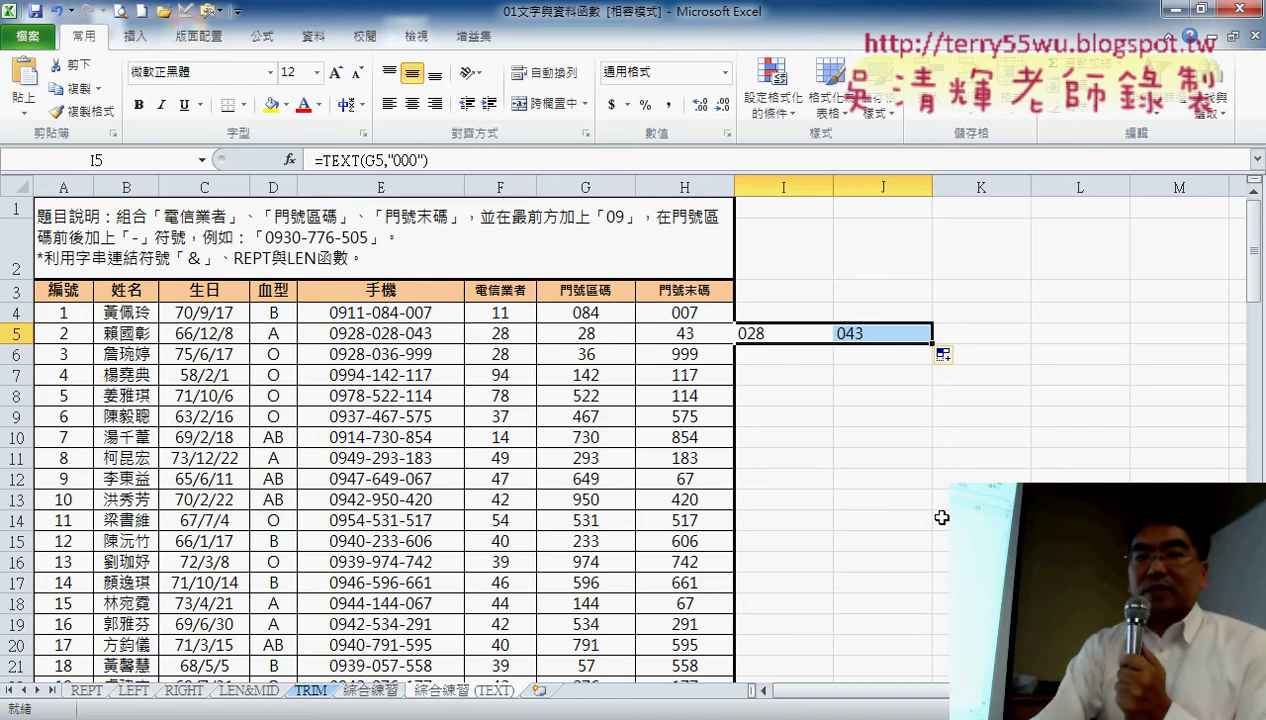
Delete the REPT/LEN padding from E4's formula, leaving ="09"&F4&"-"&
click(410, 312)
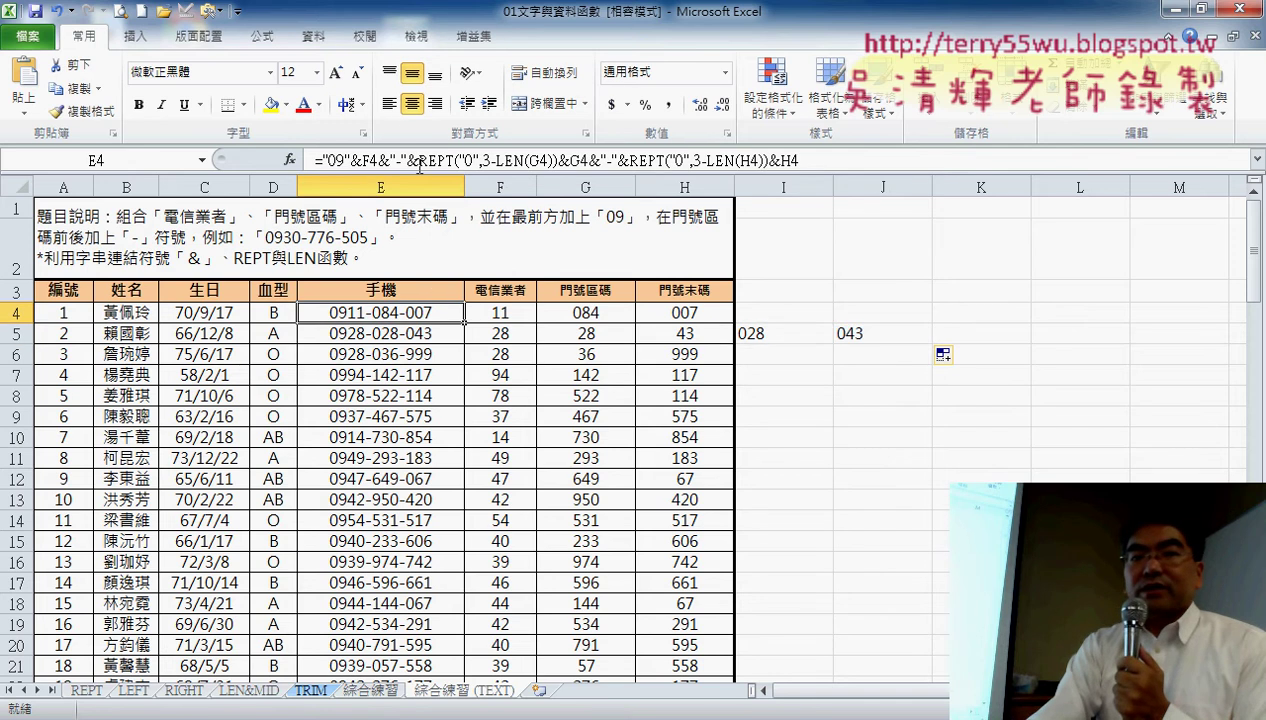
drag(418, 160, 901, 164)
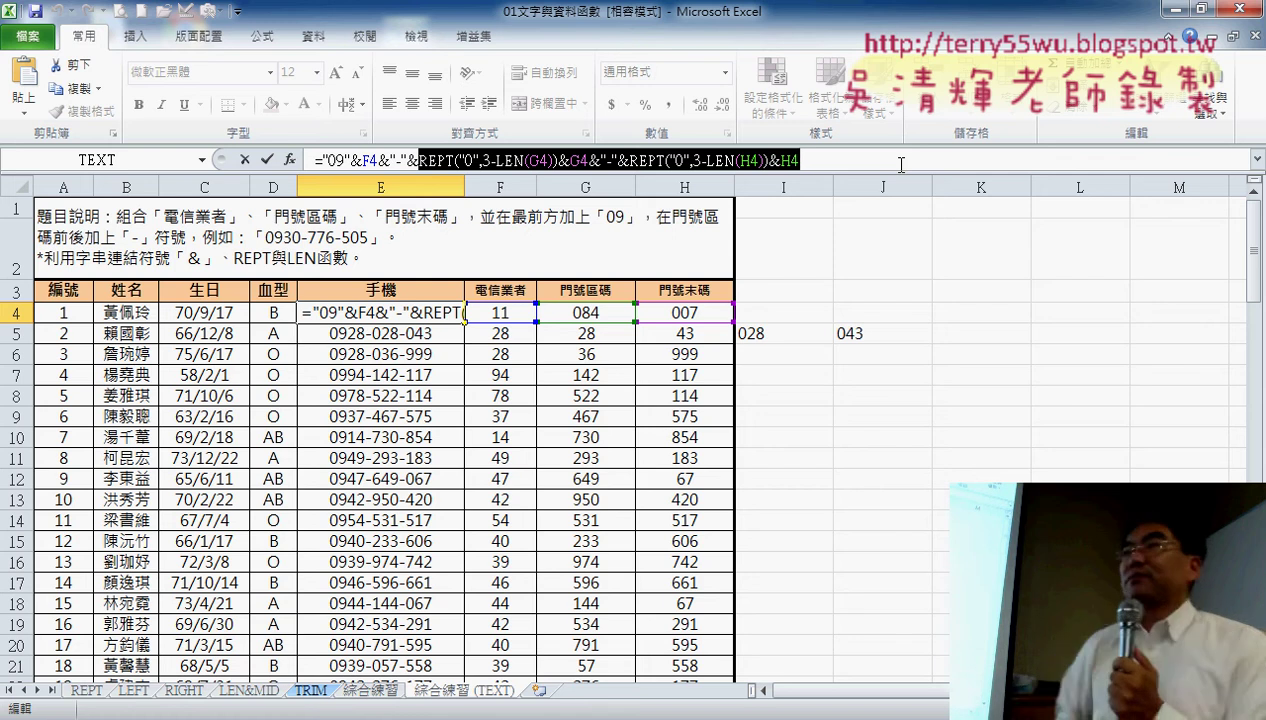
key(Delete)
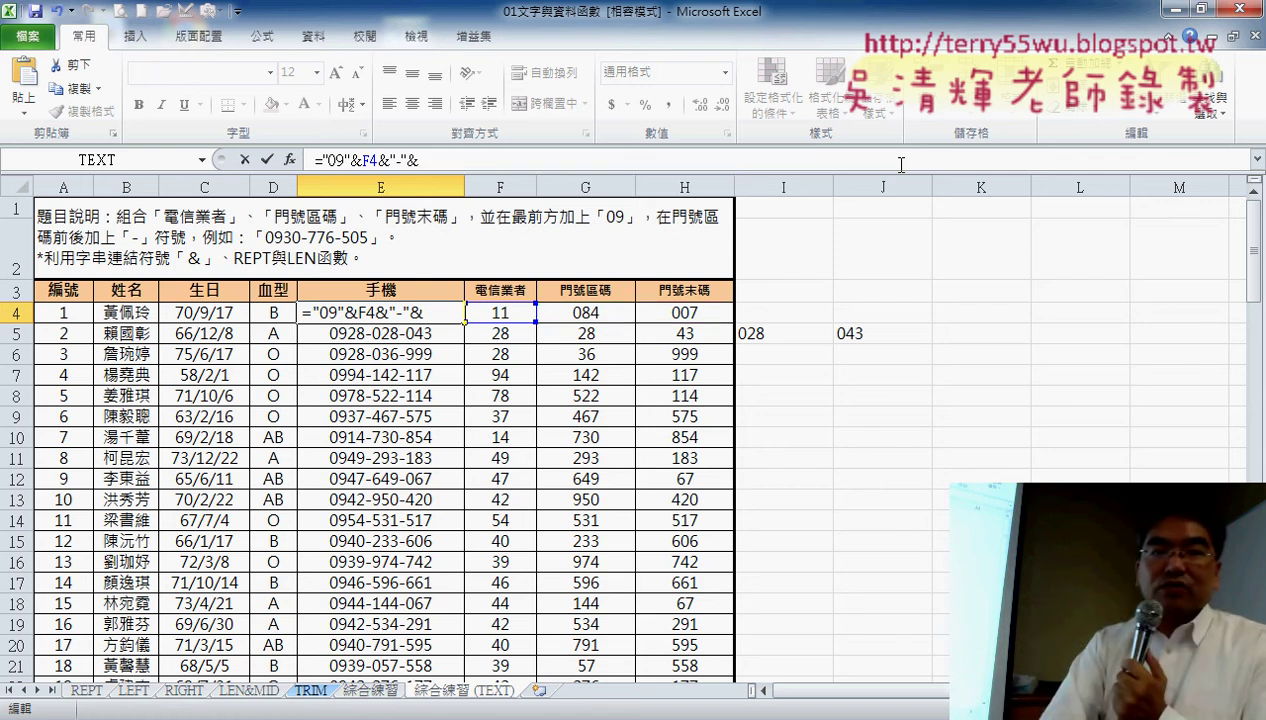
click(202, 159)
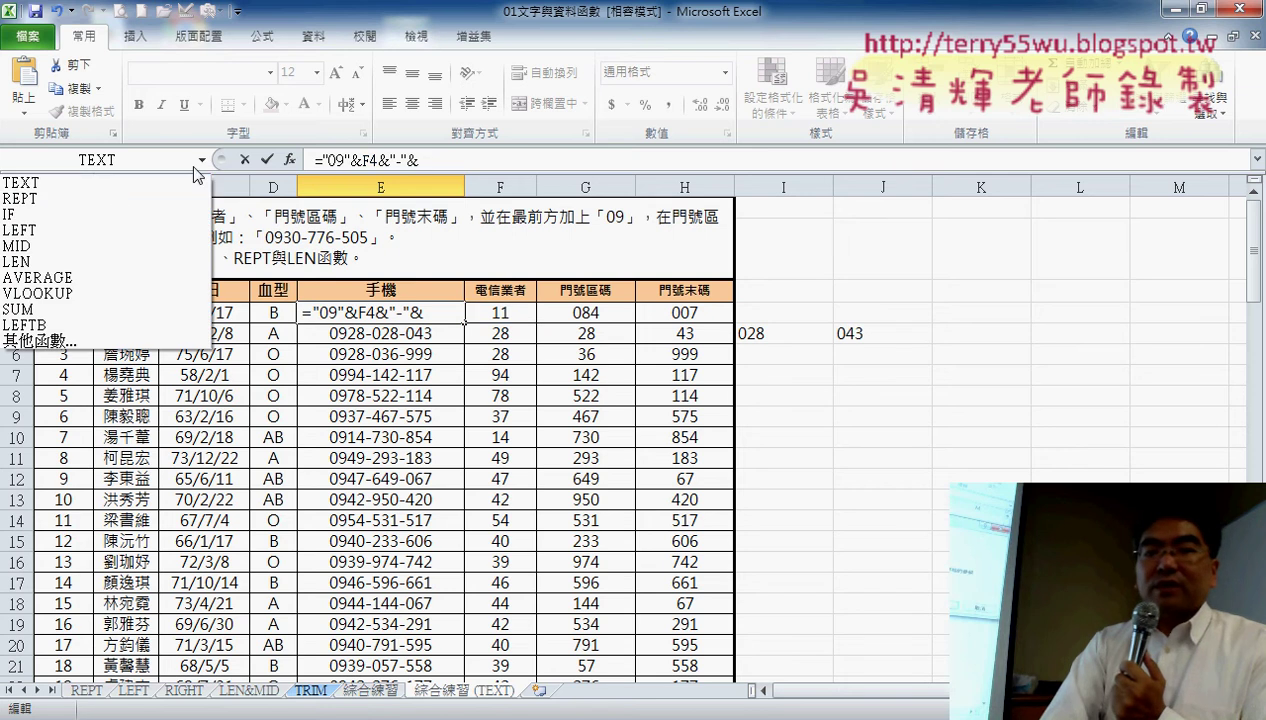
Append TEXT(G4,"000") to E4's formula so it displays 0911-084
click(115, 183)
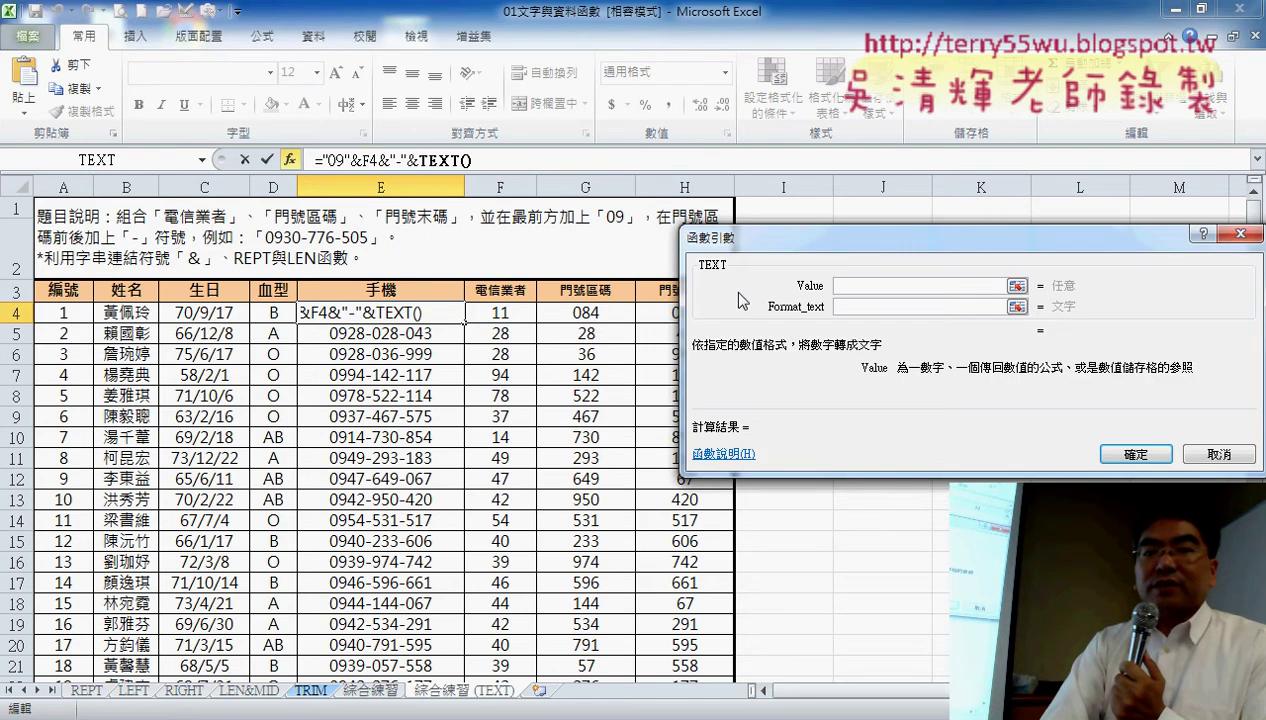
click(598, 314)
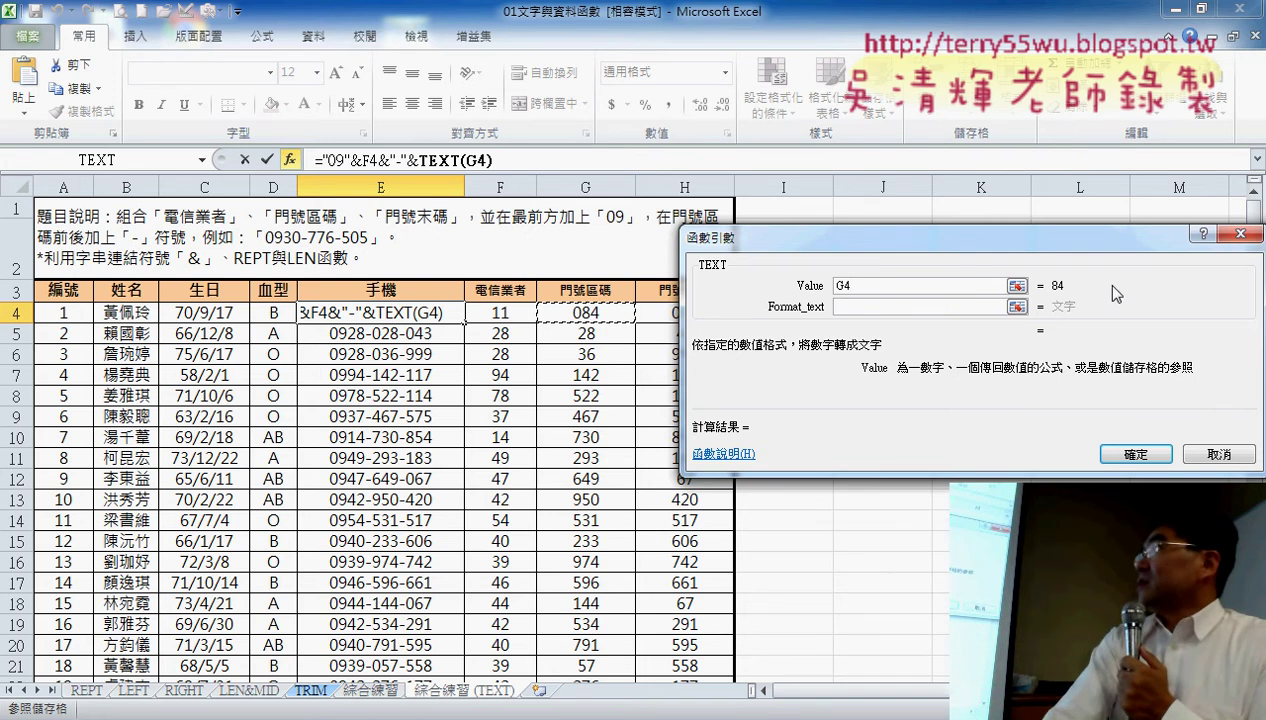
click(848, 305)
text(")
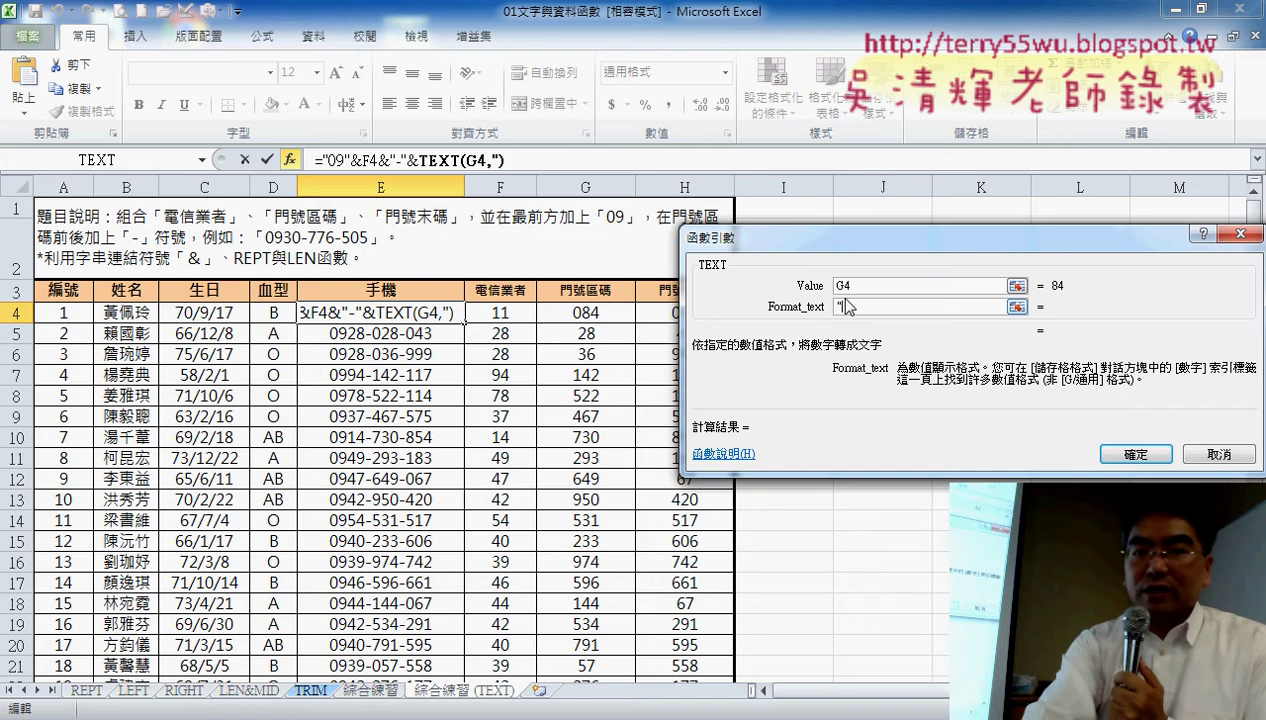
text(000)
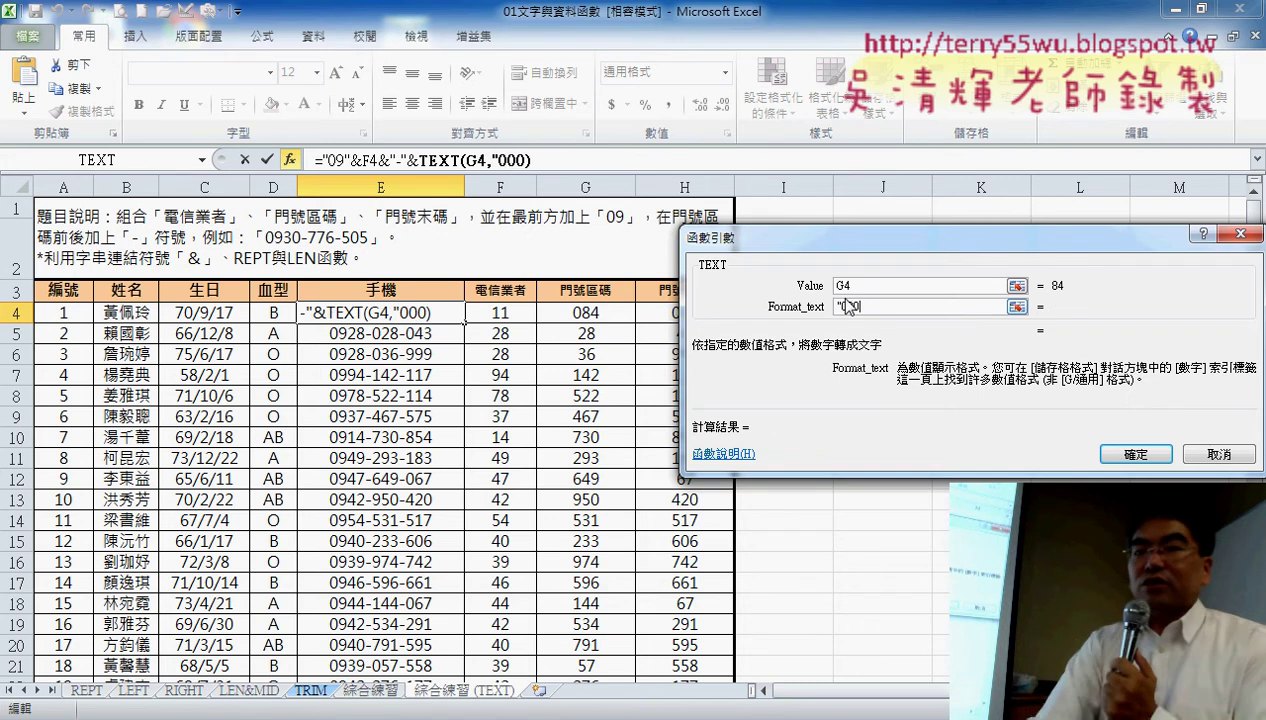
text(")
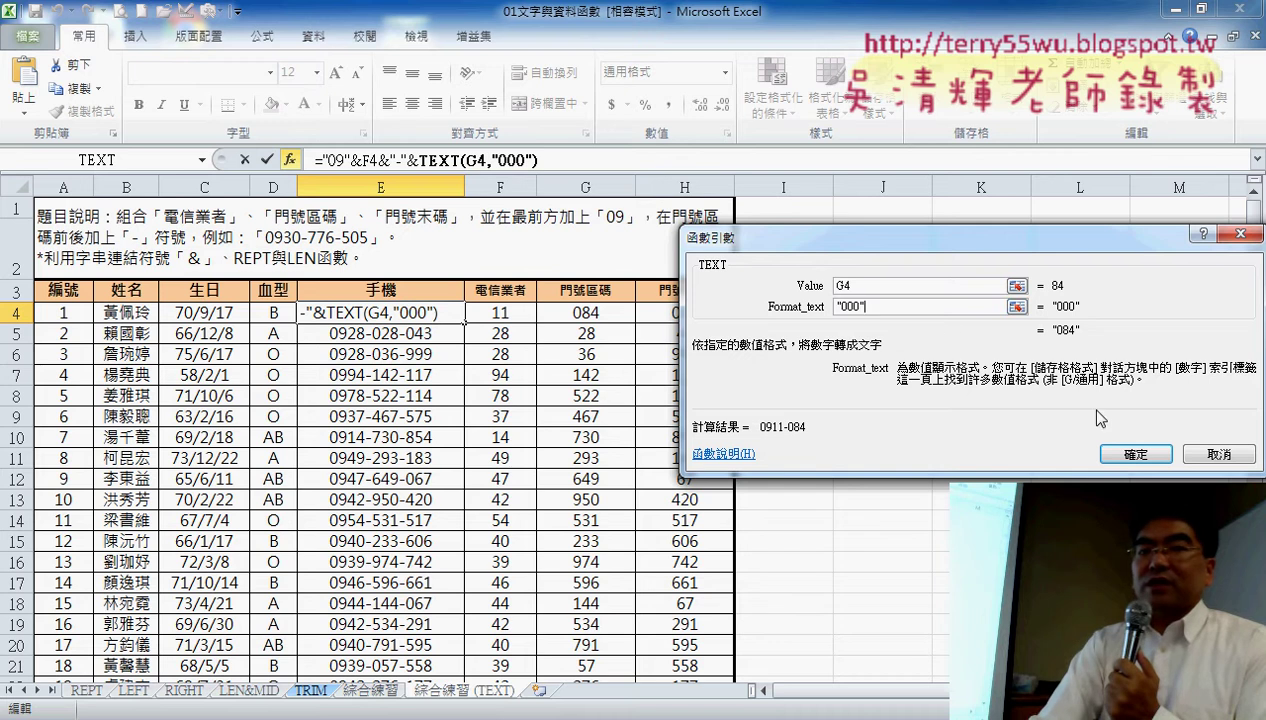
click(1133, 454)
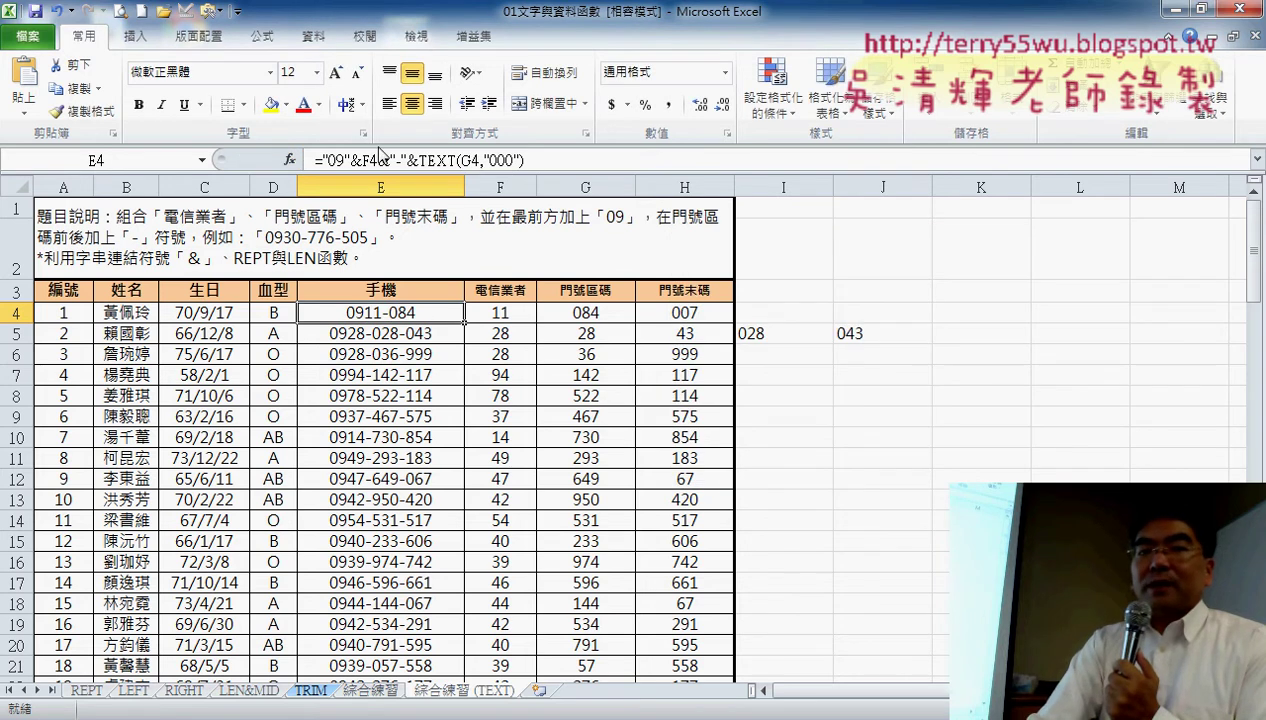
drag(378, 159, 563, 159)
right_click(456, 163)
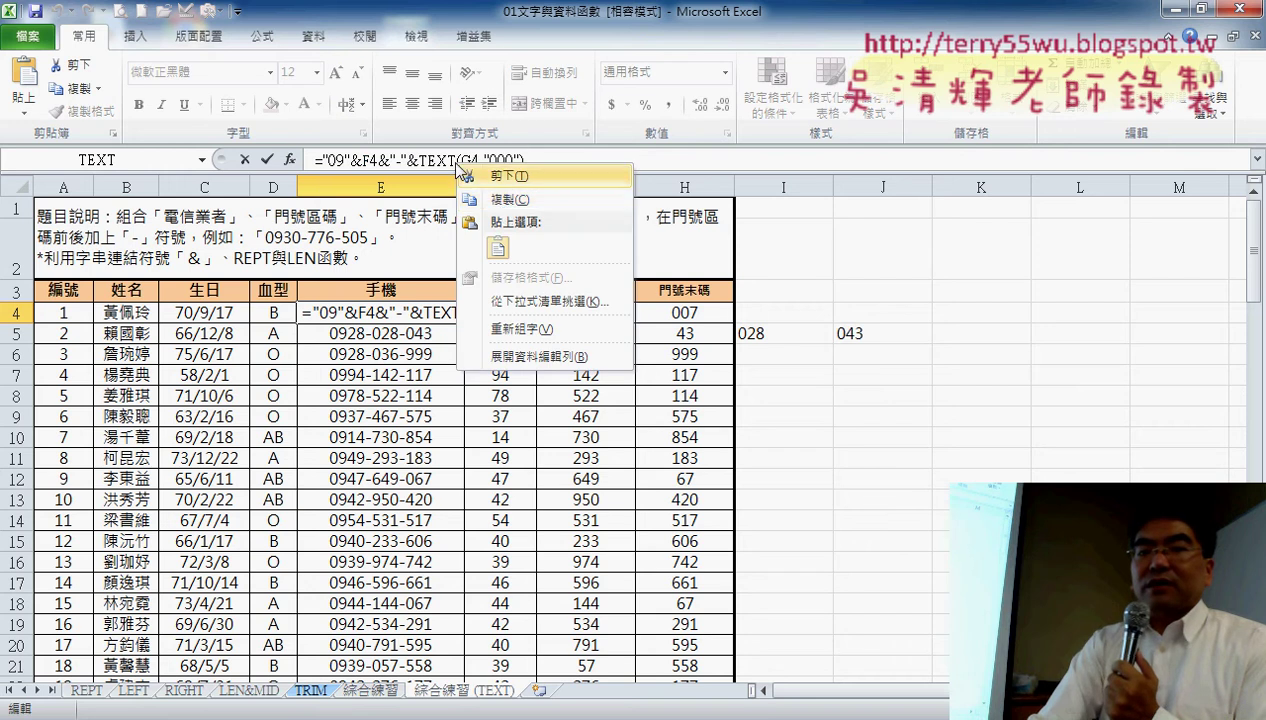
click(510, 190)
right_click(556, 164)
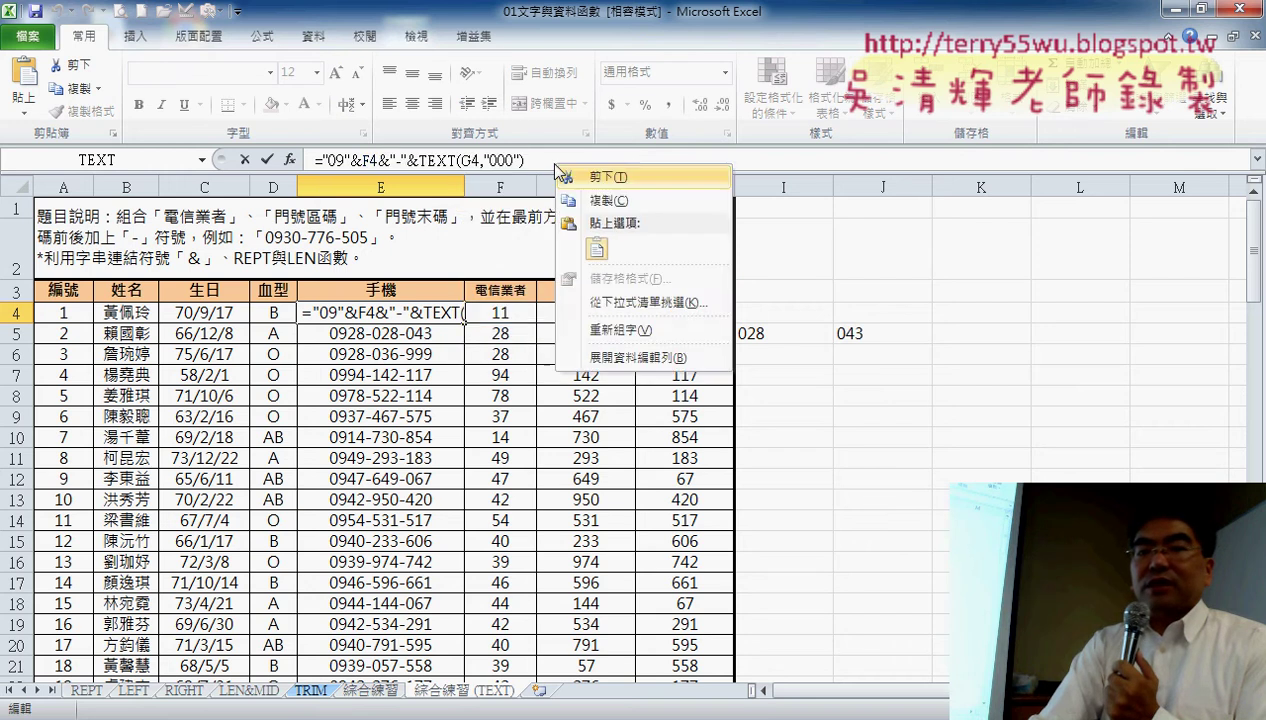
click(597, 250)
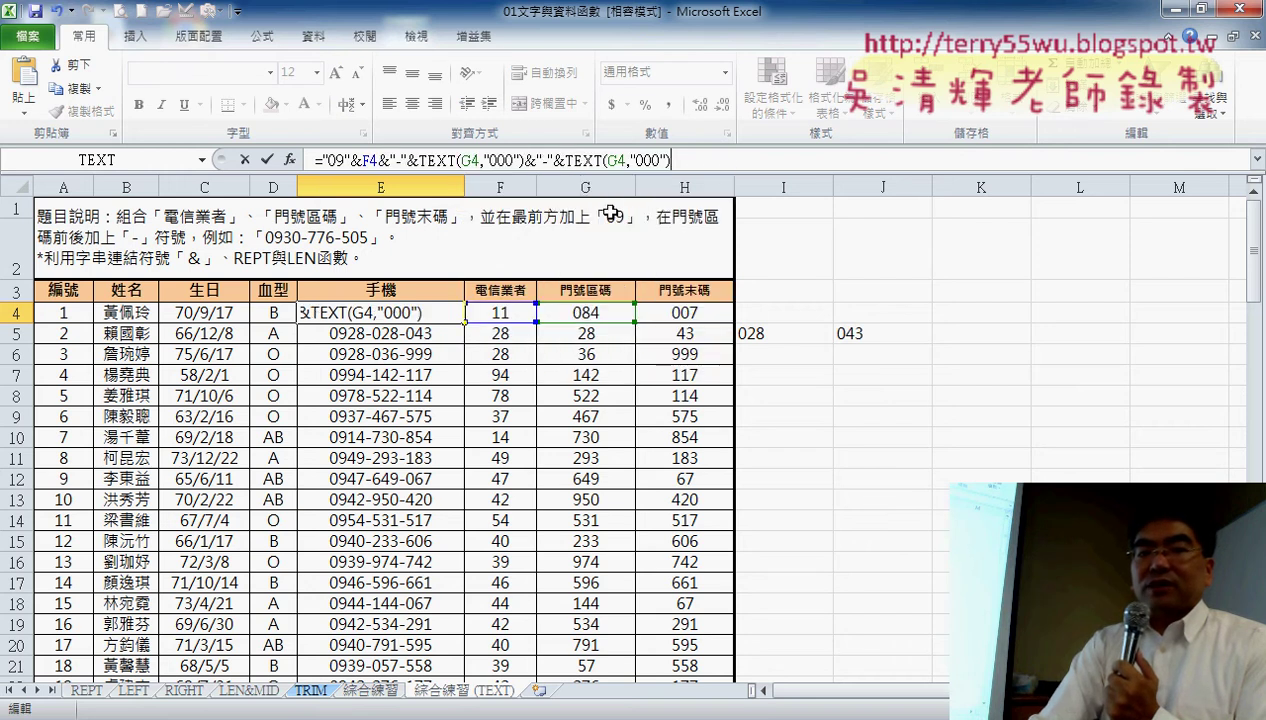
drag(622, 166, 626, 168)
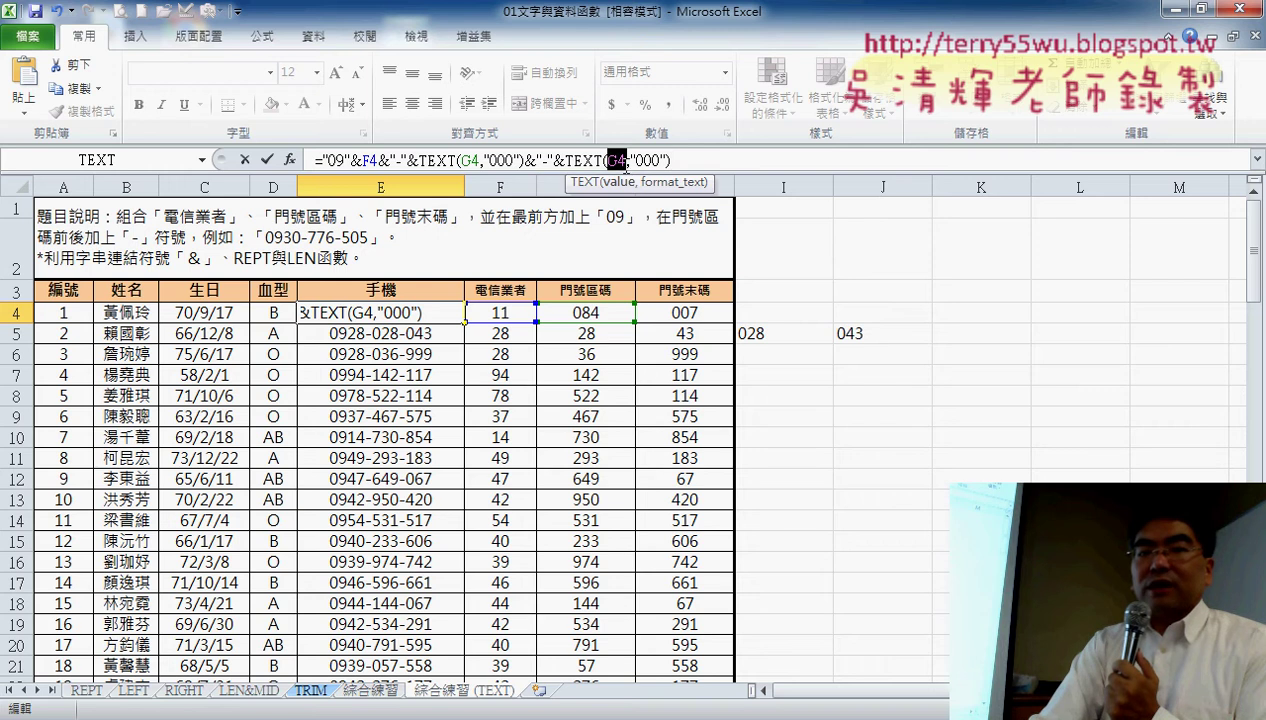
click(672, 314)
click(267, 160)
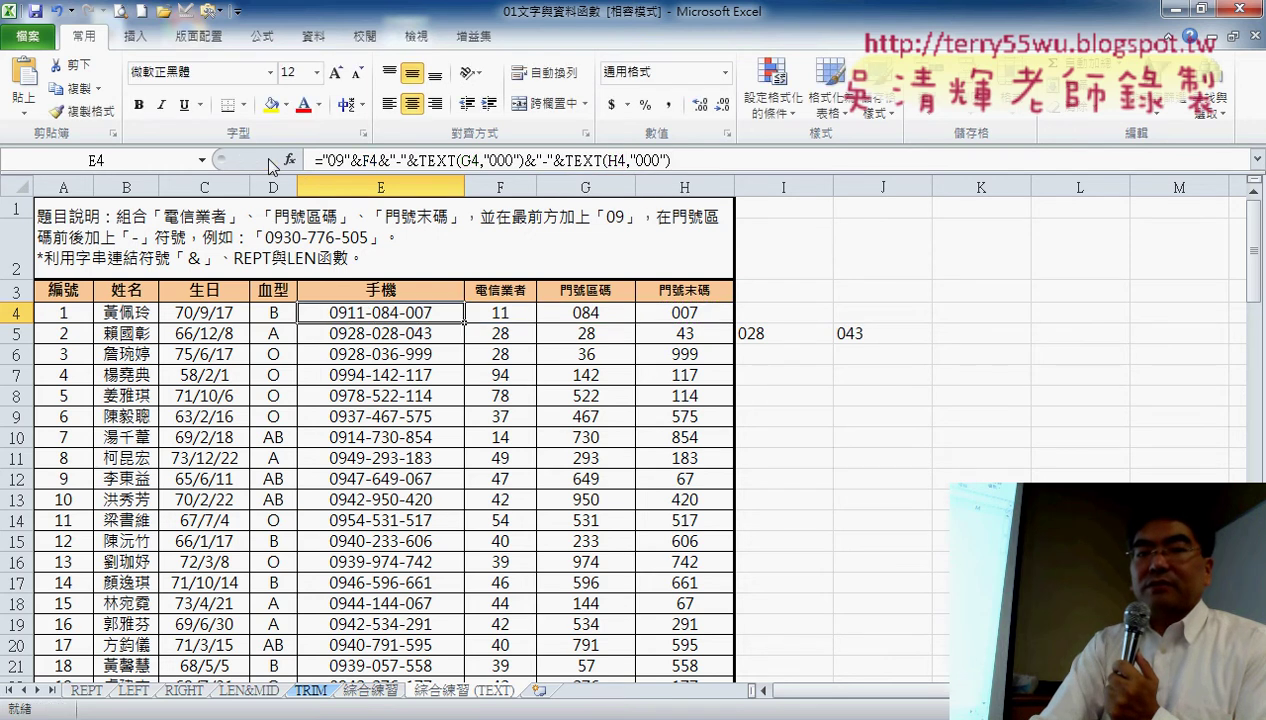
double_click(461, 321)
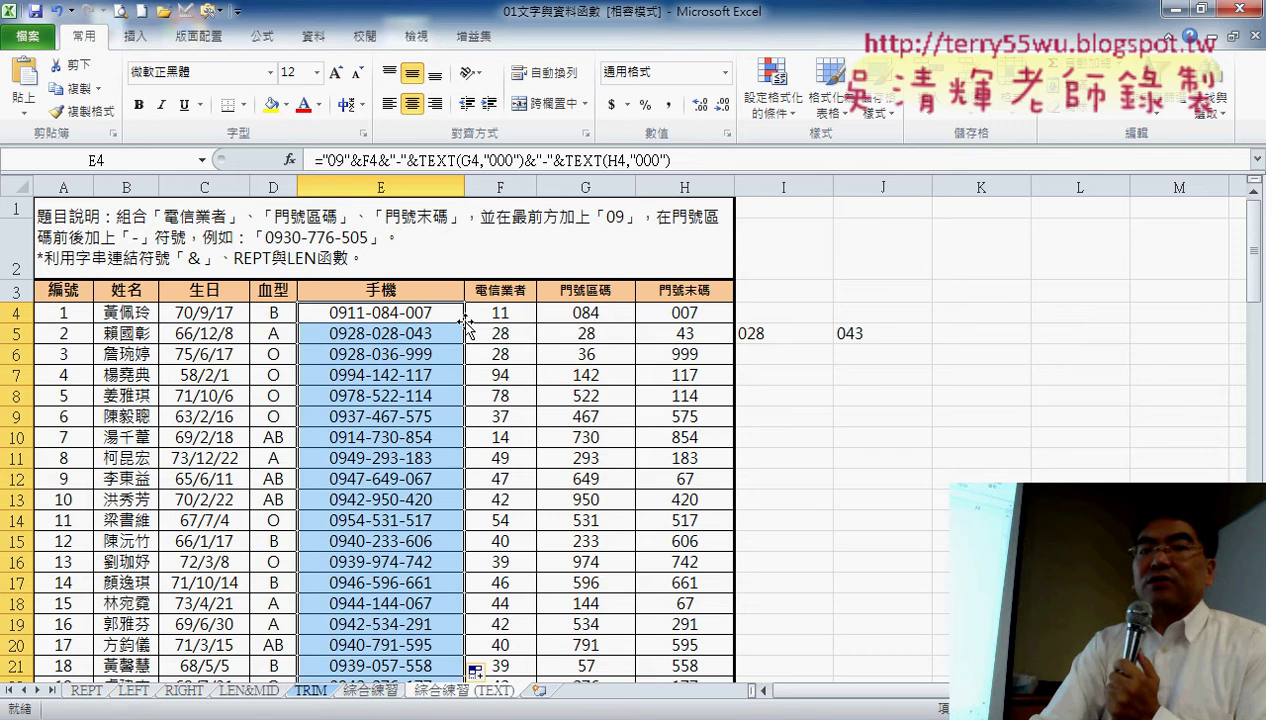
click(445, 314)
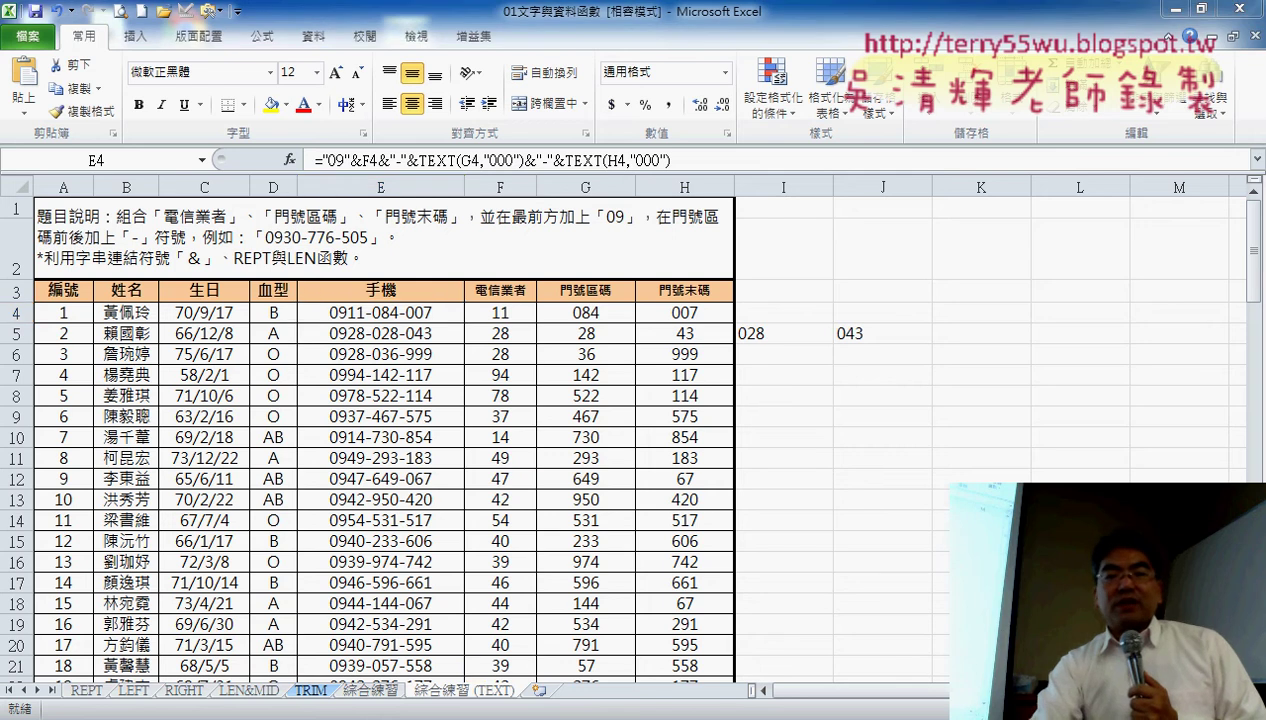
Switch to the other workbook's 綜合練習 (VBA) sheet and select empty cell J11
click(326, 645)
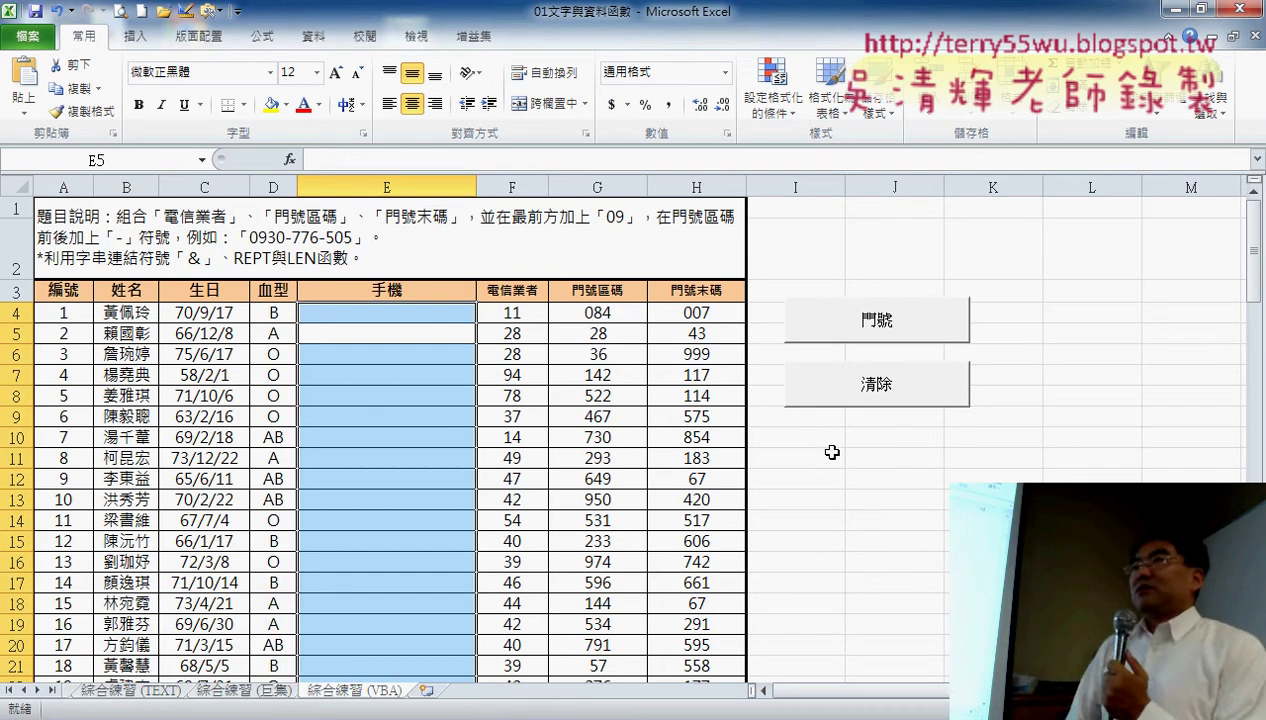
click(900, 458)
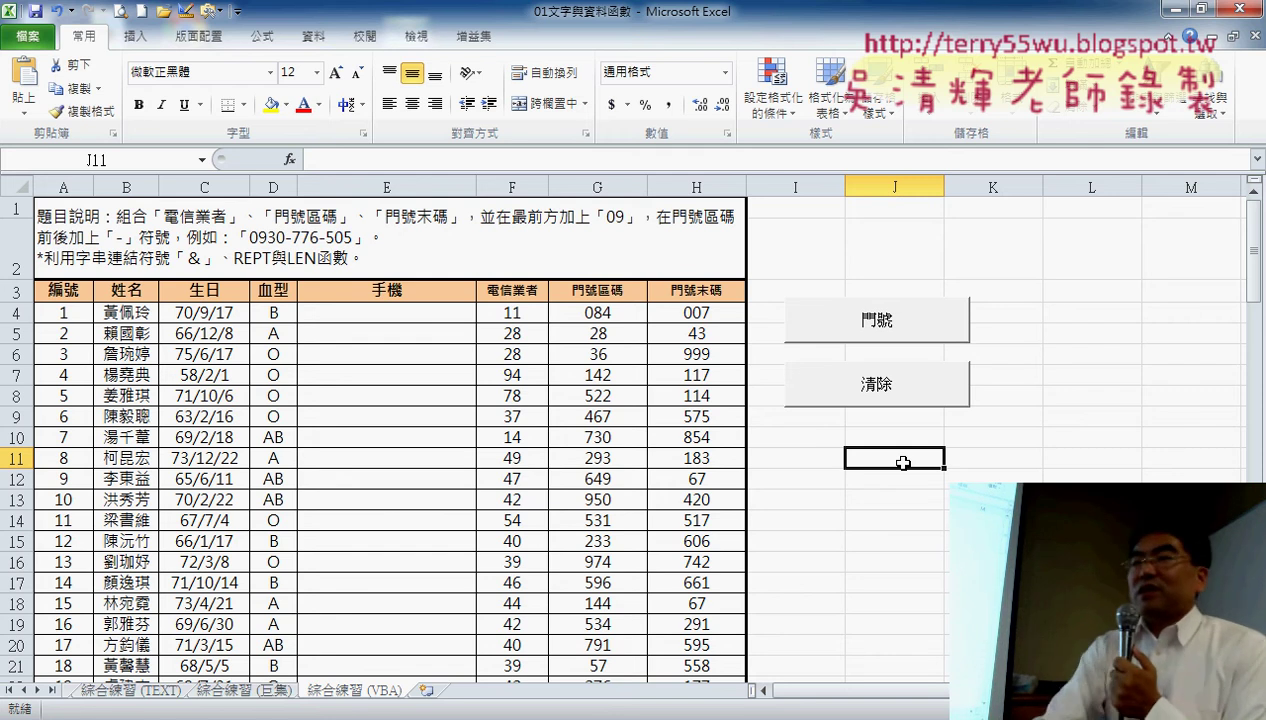
click(890, 328)
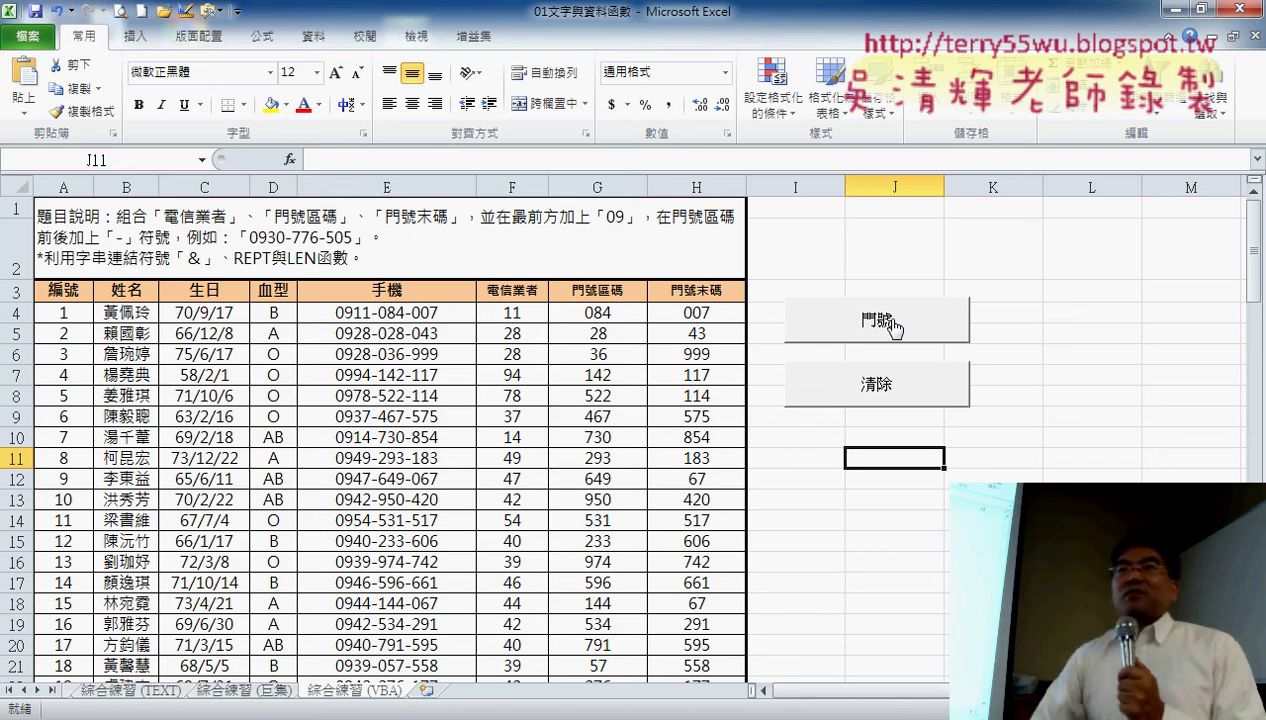
click(910, 394)
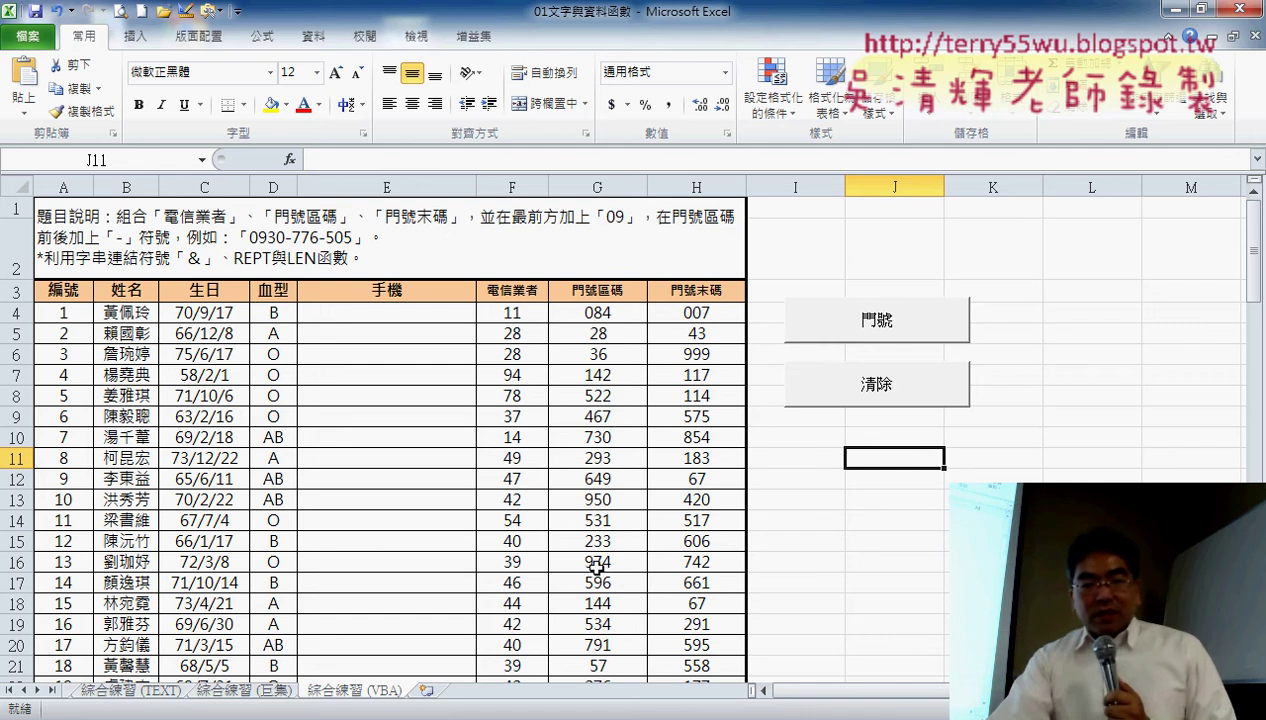
Switch back to the compatibility-mode workbook window
mouse_move(235, 718)
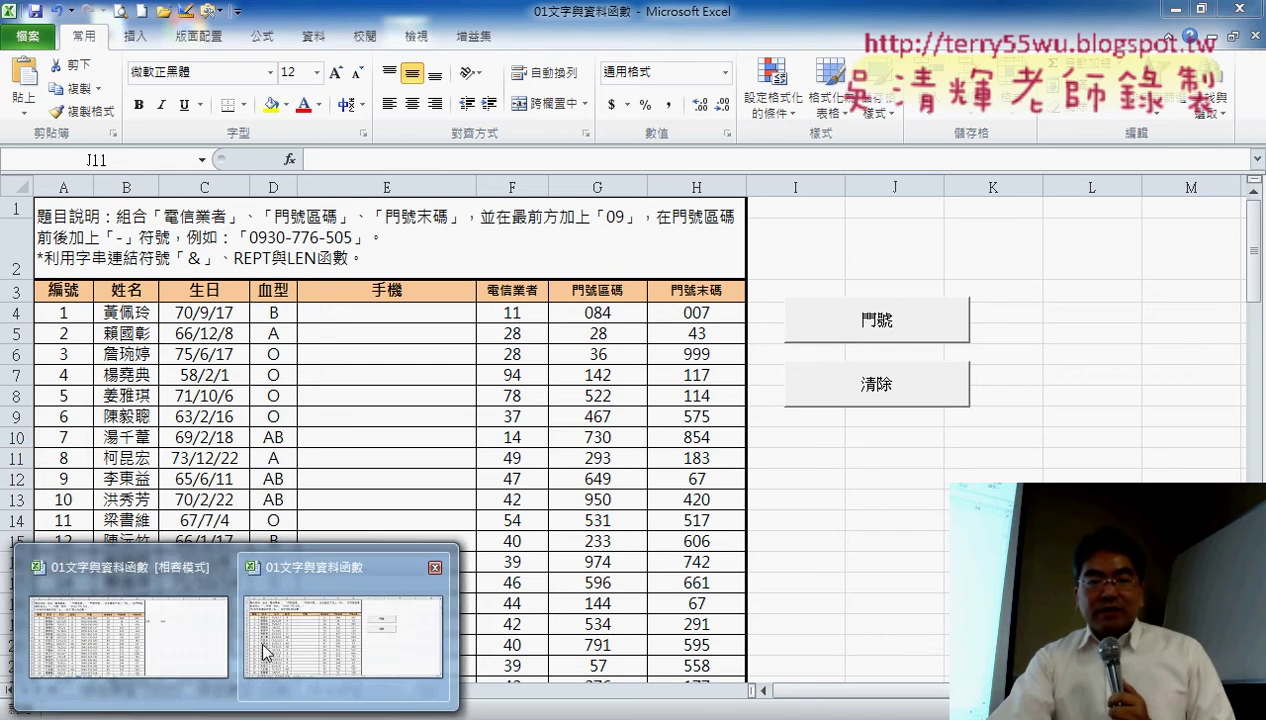
click(213, 634)
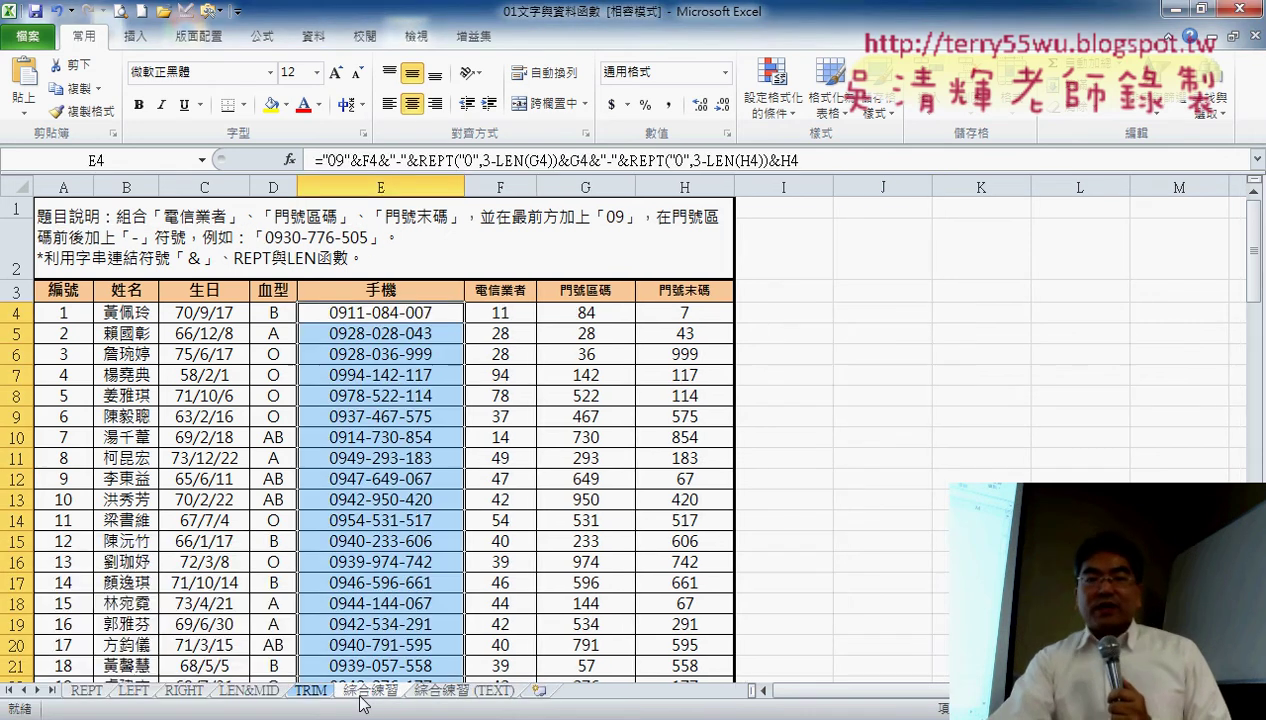